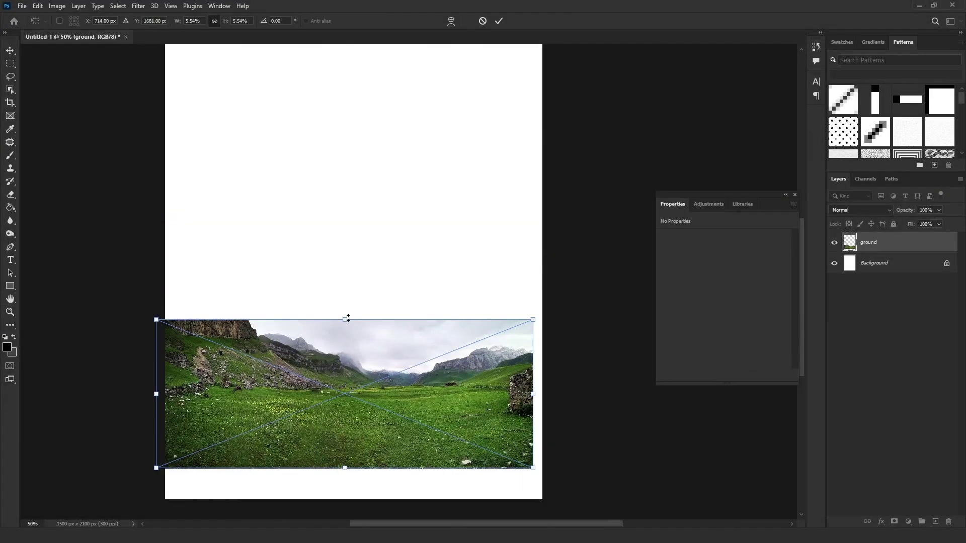
Step: Place the sunset photo and brush the ground mask to reveal sky above the grass
{"action": "left_click", "coordinate": [64, 196]}
{"action": "double_click", "coordinate": [480, 192]}
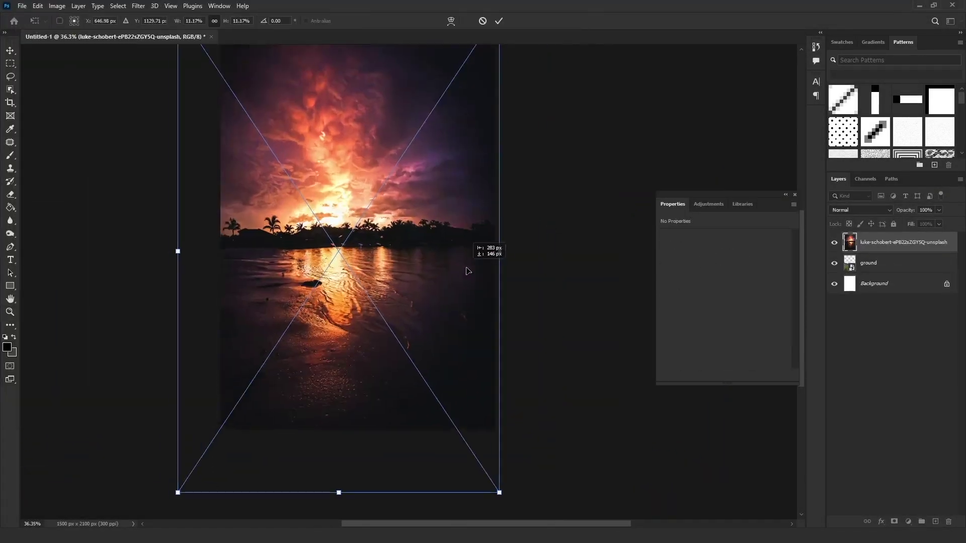
{"action": "key", "text": "Return"}
{"action": "key", "text": "b"}
{"action": "mouse_move", "coordinate": [503, 221]}
{"action": "left_mouse_down"}
{"action": "mouse_move", "coordinate": [280, 205]}
{"action": "mouse_move", "coordinate": [254, 263]}
{"action": "mouse_move", "coordinate": [219, 290]}
{"action": "left_mouse_up"}
Step: Free Transform the sunset image, enlarging it to fill the canvas
{"action": "left_click", "coordinate": [903, 263]}
{"action": "key", "text": "ctrl+t"}
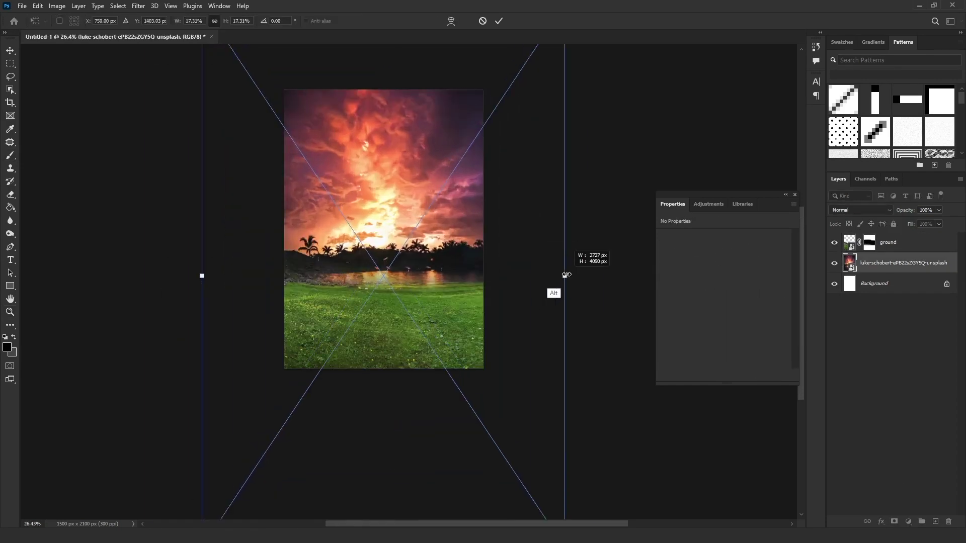
{"action": "left_click_drag", "start_coordinate": [564, 273], "coordinate": [565, 301]}
{"action": "key", "text": "Return"}
{"action": "key", "text": "z"}
{"action": "left_click", "coordinate": [402, 256], "text": "alt"}
Step: Position the rocky ridge image and add a mask hiding its sky
{"action": "left_click_drag", "start_coordinate": [75, 194], "coordinate": [402, 241]}
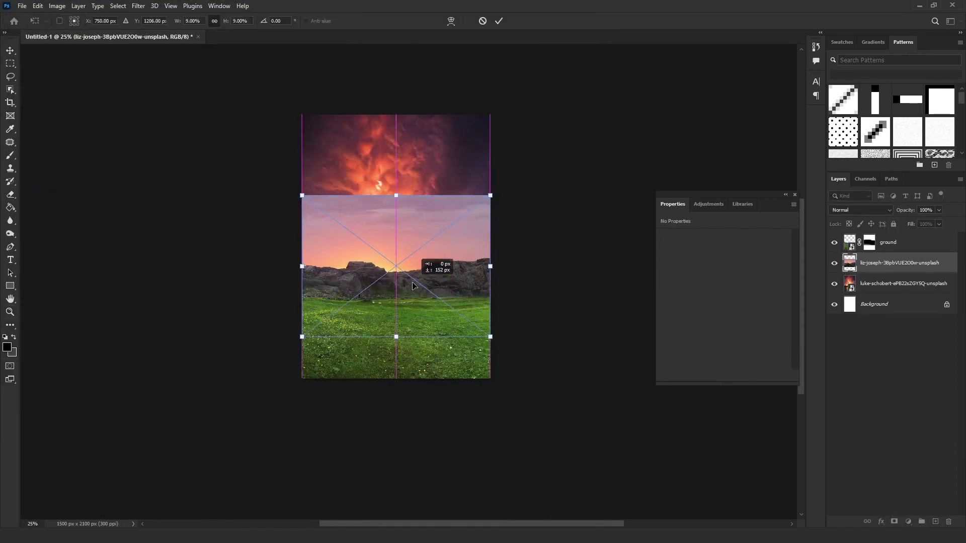
{"action": "key", "text": "Return"}
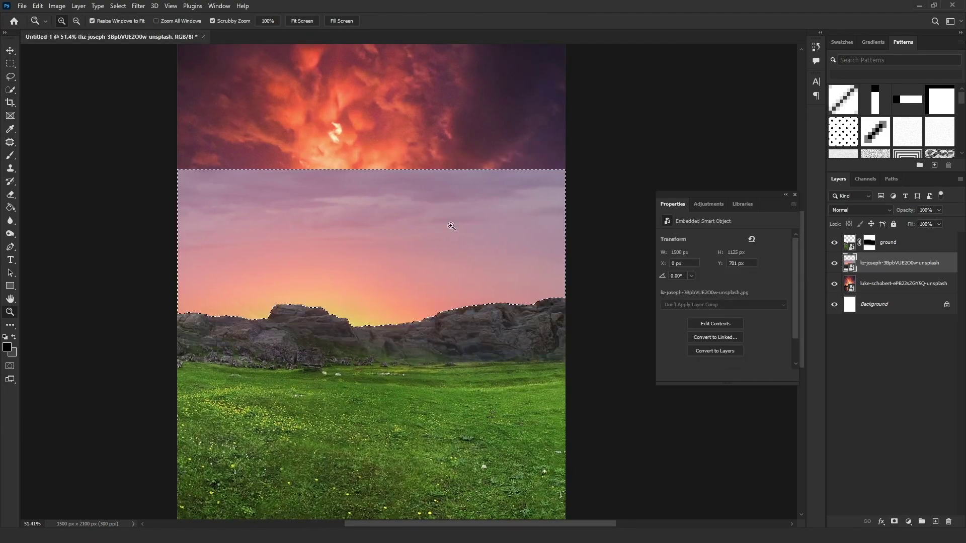
{"action": "left_click", "coordinate": [894, 522]}
{"action": "scroll", "coordinate": [407, 173], "scroll_direction": "up", "scroll_amount": 3}
{"action": "scroll", "coordinate": [380, 328], "scroll_direction": "down", "scroll_amount": 5}
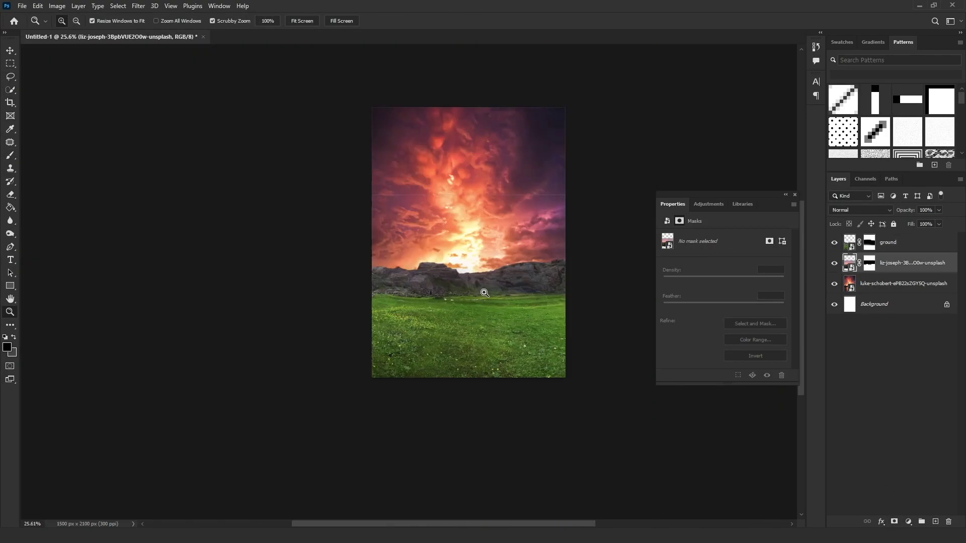
{"action": "scroll", "coordinate": [483, 289], "scroll_direction": "up", "scroll_amount": 3}
Step: Clip a Color Balance adjustment to the ground, shifting it toward cyan and blue
{"action": "key", "text": "z"}
{"action": "left_click", "coordinate": [888, 262]}
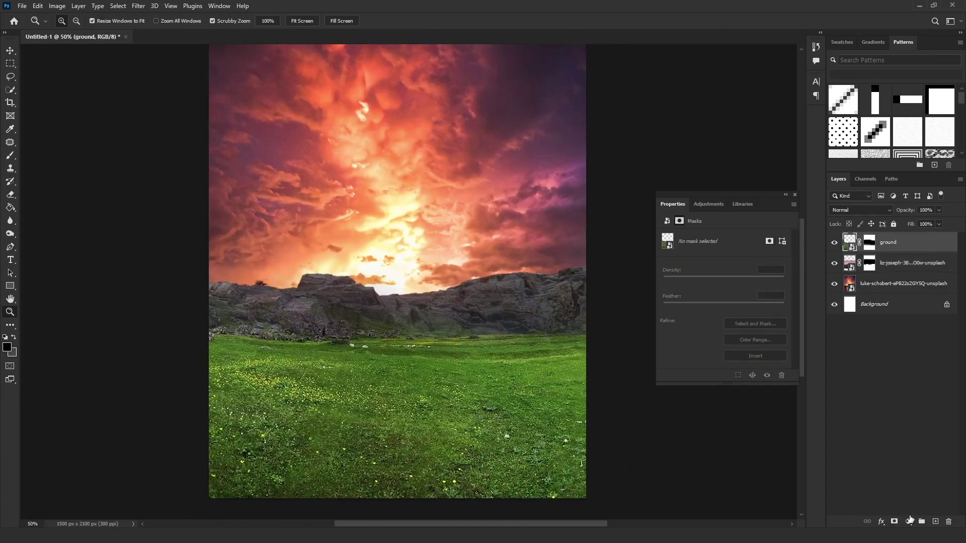
{"action": "left_click", "coordinate": [908, 521]}
{"action": "left_click", "coordinate": [921, 438]}
{"action": "key", "text": "ctrl+alt+g"}
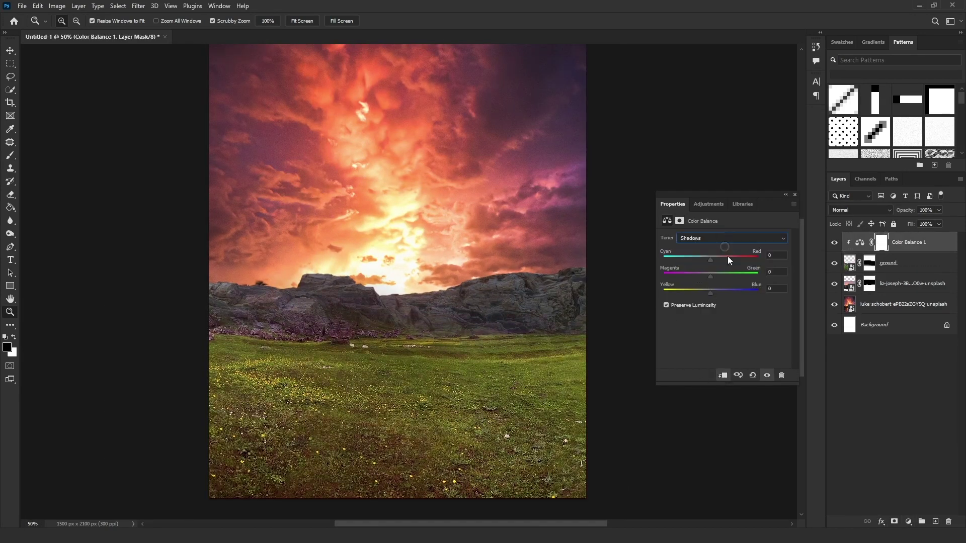
{"action": "left_click_drag", "start_coordinate": [711, 260], "coordinate": [706, 260]}
{"action": "left_click_drag", "start_coordinate": [711, 292], "coordinate": [716, 293]}
{"action": "key", "text": "ctrl+minus"}
{"action": "key", "text": "ctrl+plus"}
{"action": "mouse_move", "coordinate": [710, 261]}
{"action": "left_mouse_down"}
{"action": "mouse_move", "coordinate": [748, 273]}
{"action": "mouse_move", "coordinate": [707, 276]}
{"action": "left_mouse_up"}
{"action": "key", "text": "ctrl+minus"}
Step: Clip Hue/Saturation adjustments to the ground and rocks, setting the rocks' hue to -3
{"action": "left_click", "coordinate": [908, 522]}
{"action": "left_click", "coordinate": [921, 427]}
{"action": "key", "text": "ctrl+alt+g"}
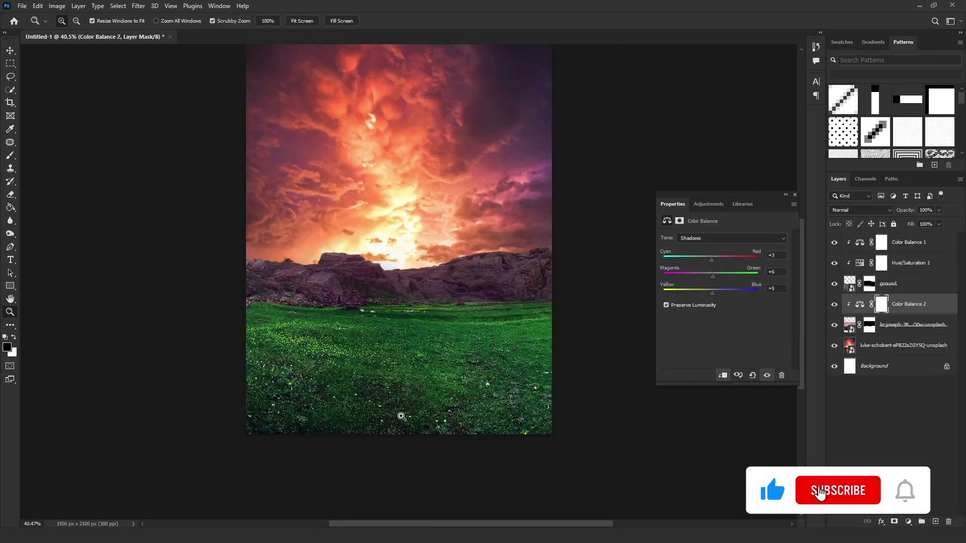
{"action": "key", "text": "ctrl+minus"}
{"action": "left_click", "coordinate": [908, 522]}
{"action": "left_click", "coordinate": [921, 426]}
{"action": "key", "text": "ctrl+alt+g"}
{"action": "mouse_move", "coordinate": [724, 276]}
{"action": "left_mouse_down"}
{"action": "mouse_move", "coordinate": [710, 259]}
{"action": "mouse_move", "coordinate": [729, 275]}
{"action": "left_mouse_up"}
Step: Clip Color Balance and Hue/Saturation adjustments to the sunset sky, tweaking its shadows
{"action": "left_click", "coordinate": [901, 366]}
{"action": "left_click", "coordinate": [908, 521]}
{"action": "left_click", "coordinate": [921, 426]}
{"action": "key", "text": "ctrl+alt+g"}
{"action": "key", "text": "ctrl+plus"}
{"action": "key", "text": "Up"}
{"action": "key", "text": "Up"}
{"action": "left_click", "coordinate": [908, 521]}
{"action": "left_click", "coordinate": [921, 427]}
{"action": "key", "text": "ctrl+alt+g"}
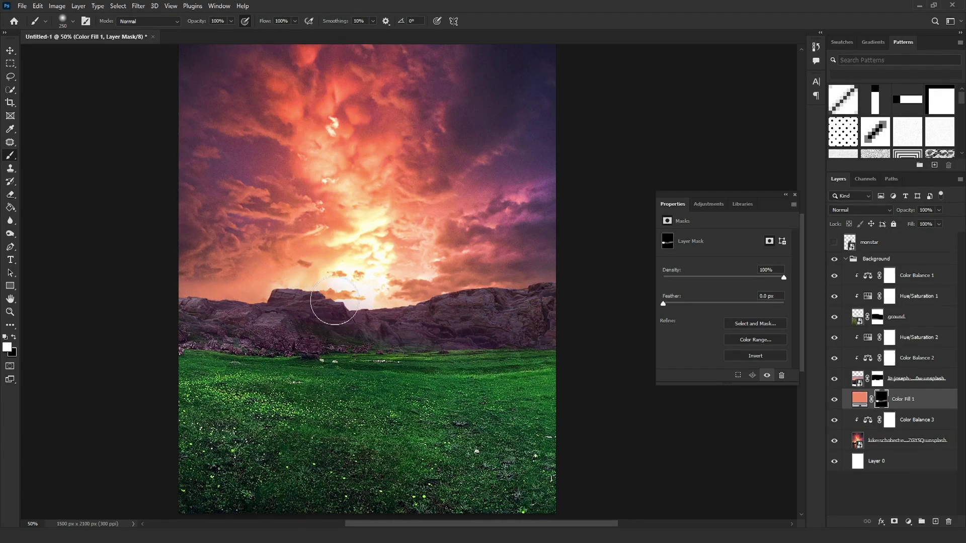
Step: Recolour Color Fill 1 to orange e5a456 and set up a small black brush for its mask
{"action": "double_click", "coordinate": [860, 399]}
{"action": "left_click", "coordinate": [362, 222]}
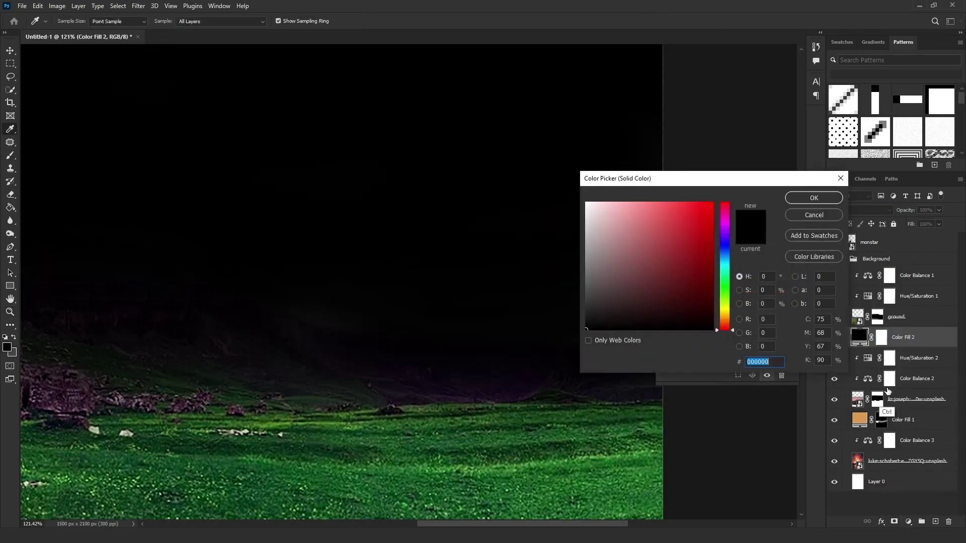
{"action": "key", "text": "Return"}
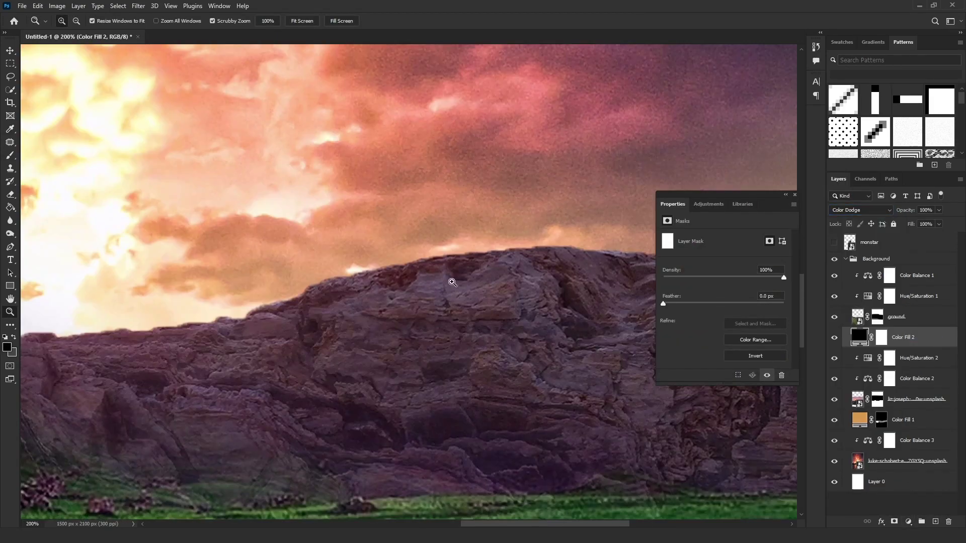
{"action": "right_click", "coordinate": [552, 170]}
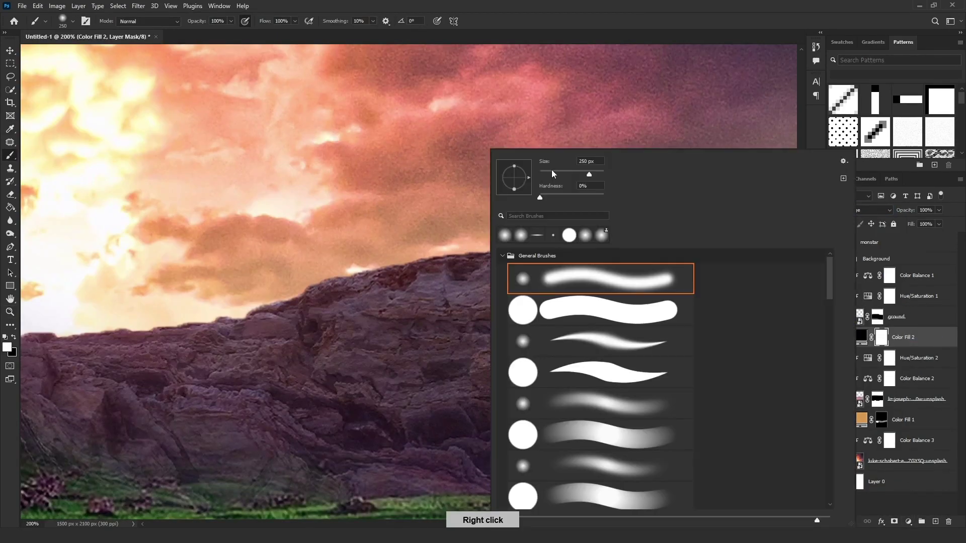
{"action": "left_click", "coordinate": [552, 172]}
{"action": "key", "text": "Return"}
{"action": "key", "text": "x"}
Step: Delete the Color Fill 2 layer and add a new layer named Glow
{"action": "key", "text": "z"}
{"action": "key", "text": "ctrl+0"}
{"action": "key", "text": "Delete"}
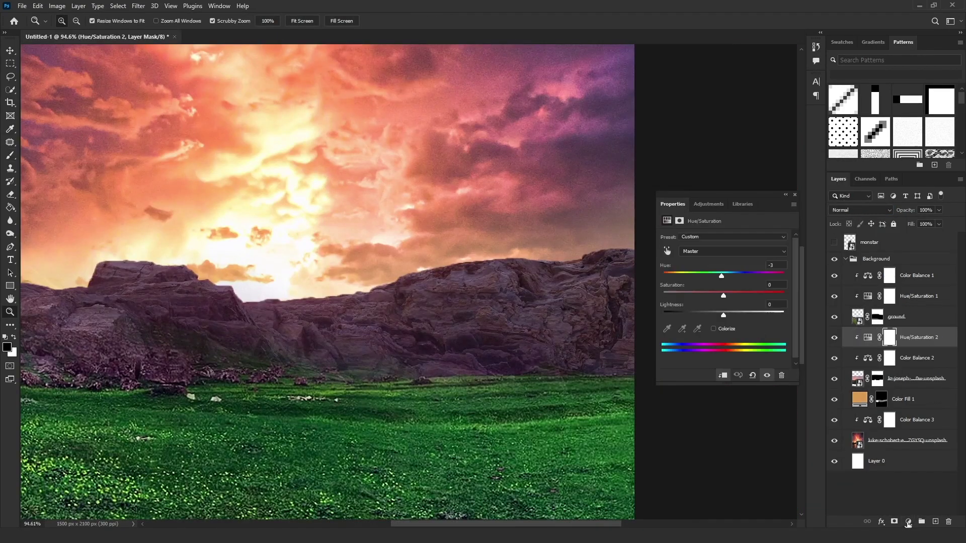
{"action": "key", "text": "ctrl+shift+alt+n"}
{"action": "type", "text": "Glow"}
{"action": "key", "text": "Return"}
{"action": "key", "text": "shift+F5"}
Step: Fill Glow with black, set it to Color Dodge, and lower brush flow to 19%
{"action": "key", "text": "Return"}
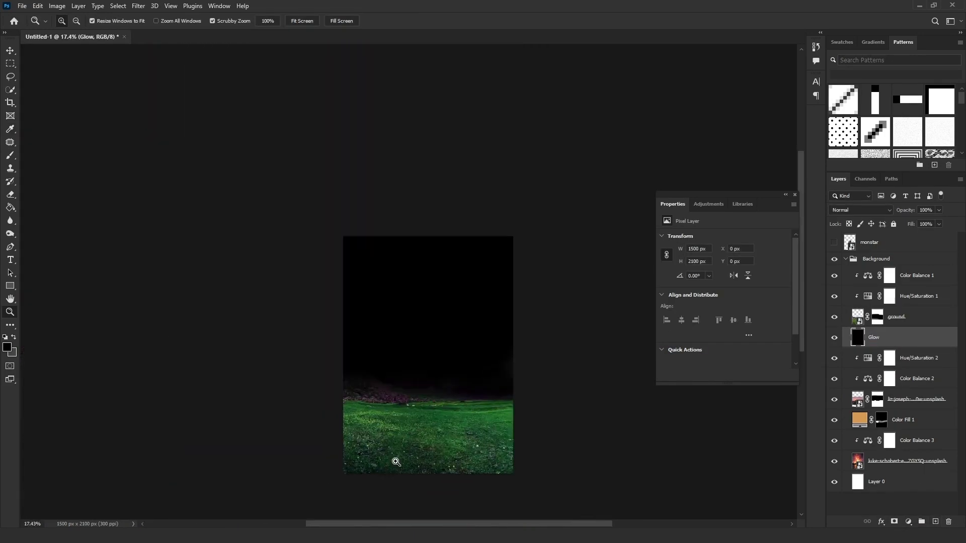
{"action": "key", "text": "shift+alt+d"}
{"action": "key", "text": "b"}
{"action": "left_click_drag", "start_coordinate": [506, 332], "coordinate": [450, 307]}
{"action": "key", "text": "shift+1"}
{"action": "key", "text": "shift+9"}
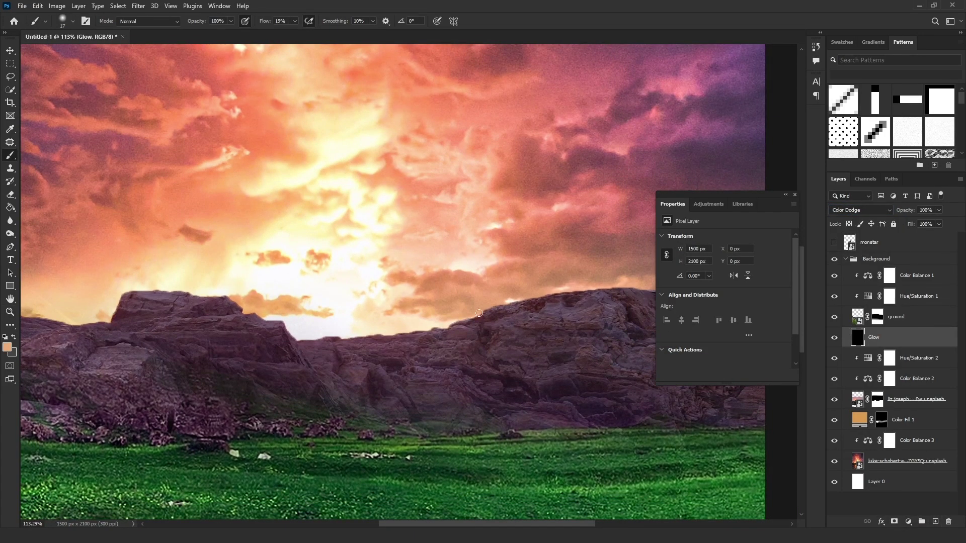
Step: Pan and zoom in on the right part of the ridge, then fit the whole image in view
{"action": "scroll", "coordinate": [479, 312], "scroll_direction": "right", "scroll_amount": 3}
{"action": "scroll", "coordinate": [503, 300], "scroll_direction": "left", "scroll_amount": 3}
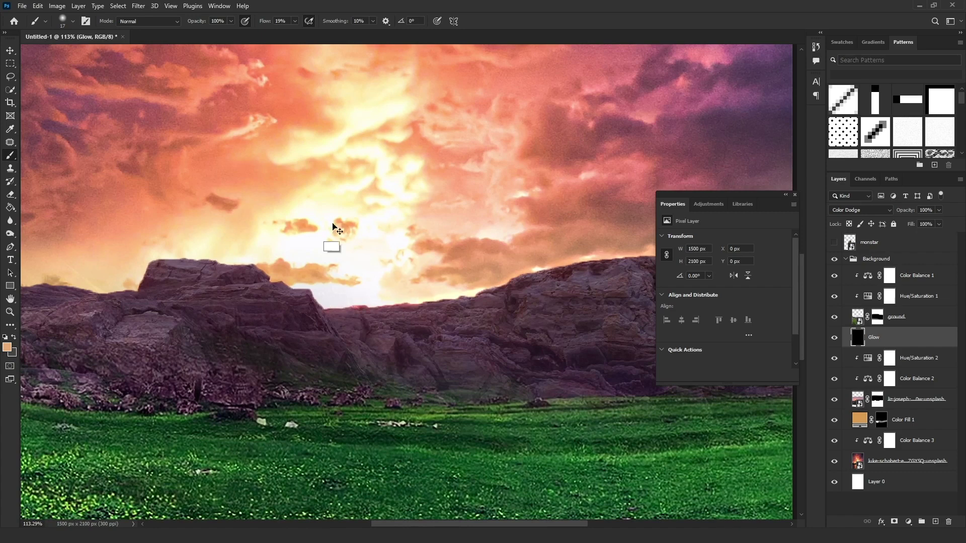
{"action": "scroll", "coordinate": [282, 257], "scroll_direction": "left", "scroll_amount": 3}
{"action": "scroll", "coordinate": [240, 286], "scroll_direction": "up", "scroll_amount": 1}
{"action": "scroll", "coordinate": [417, 314], "scroll_direction": "left", "scroll_amount": 3}
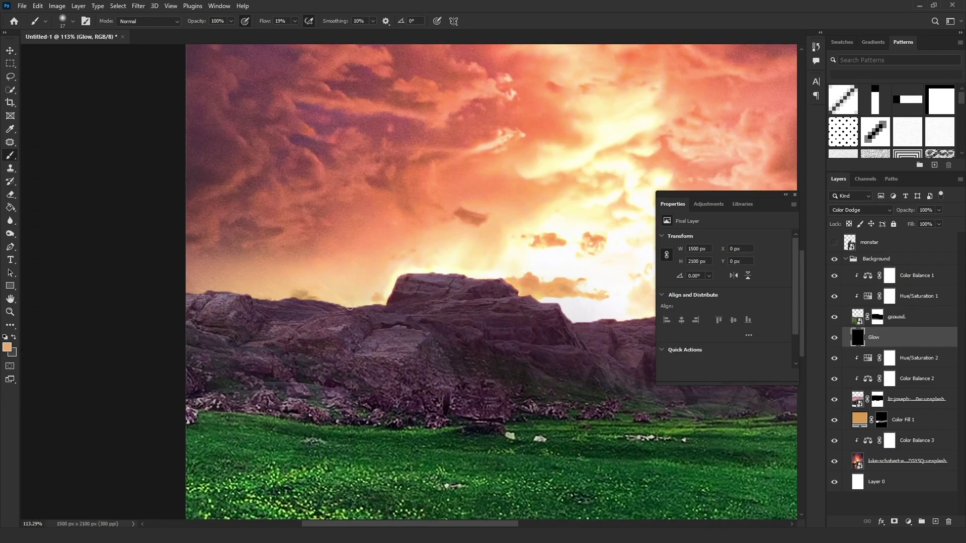
{"action": "left_click_drag", "start_coordinate": [191, 291], "coordinate": [446, 277]}
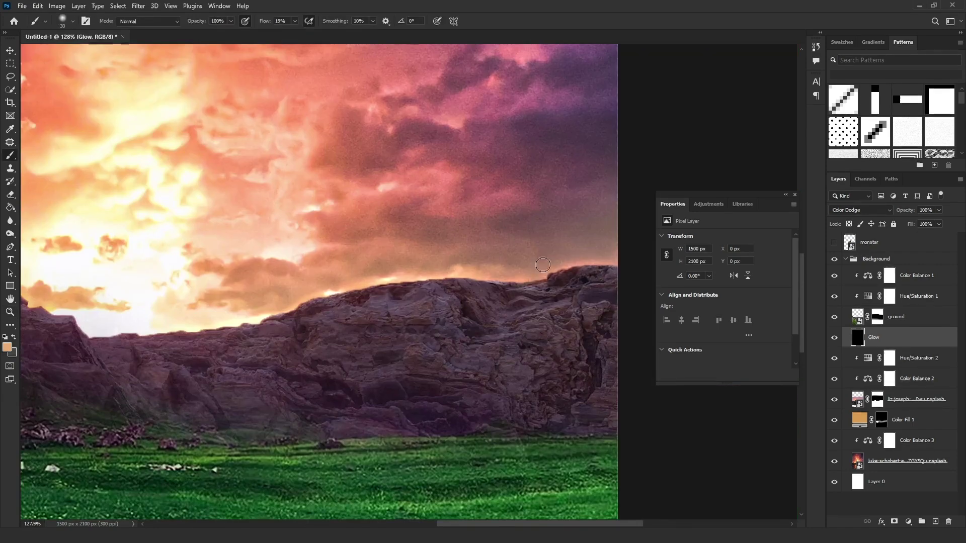
{"action": "left_click_drag", "start_coordinate": [542, 264], "coordinate": [455, 296]}
{"action": "key", "text": "z"}
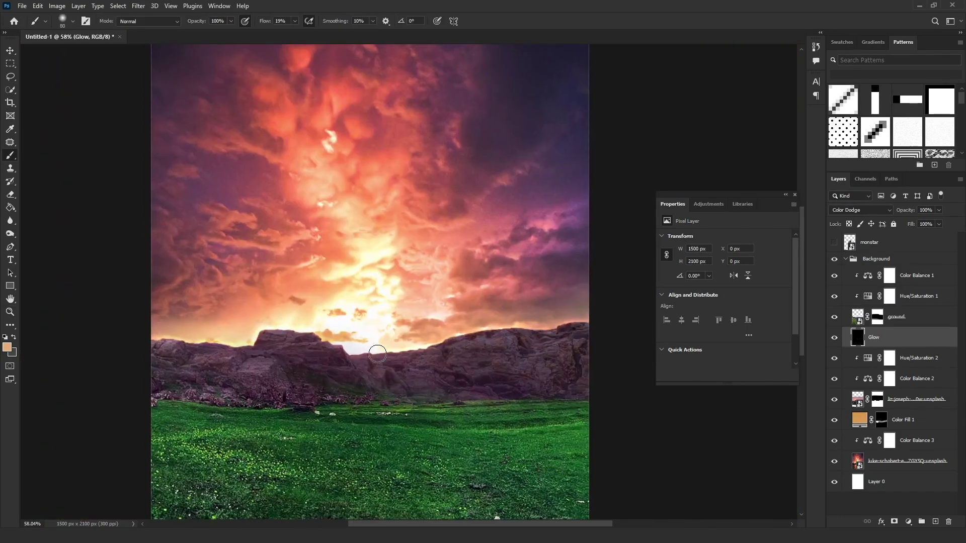
{"action": "left_click_drag", "start_coordinate": [306, 324], "coordinate": [368, 329]}
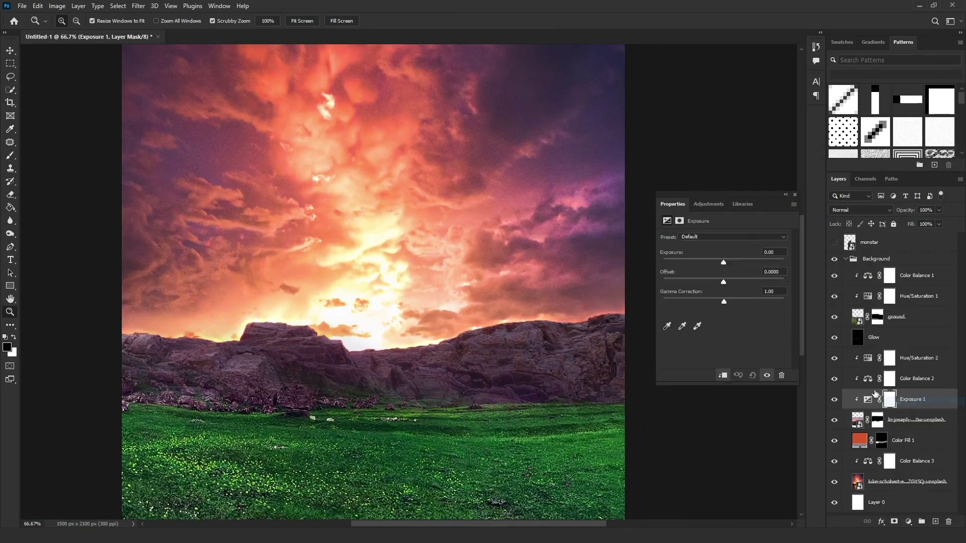
Step: Raise Exposure 1 to brighten the rocks, hide it behind a black mask, and split the blend range at 95
{"action": "left_click_drag", "start_coordinate": [723, 262], "coordinate": [768, 256]}
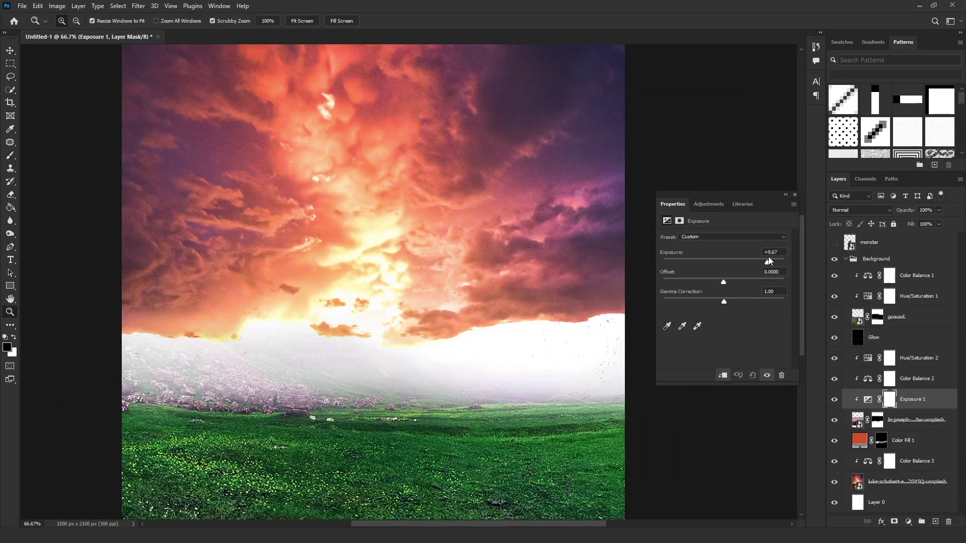
{"action": "key", "text": "h"}
{"action": "double_click", "coordinate": [941, 400]}
{"action": "left_click_drag", "start_coordinate": [709, 313], "coordinate": [758, 314]}
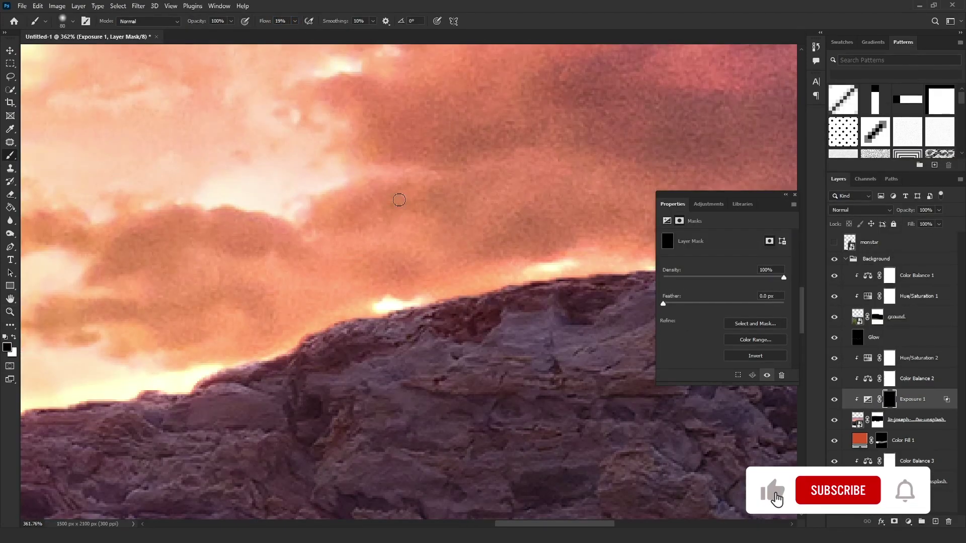
Step: Paint white with a small brush along the rock ridge edges to reveal the highlights
{"action": "right_click", "coordinate": [405, 201]}
{"action": "right_click", "coordinate": [444, 212]}
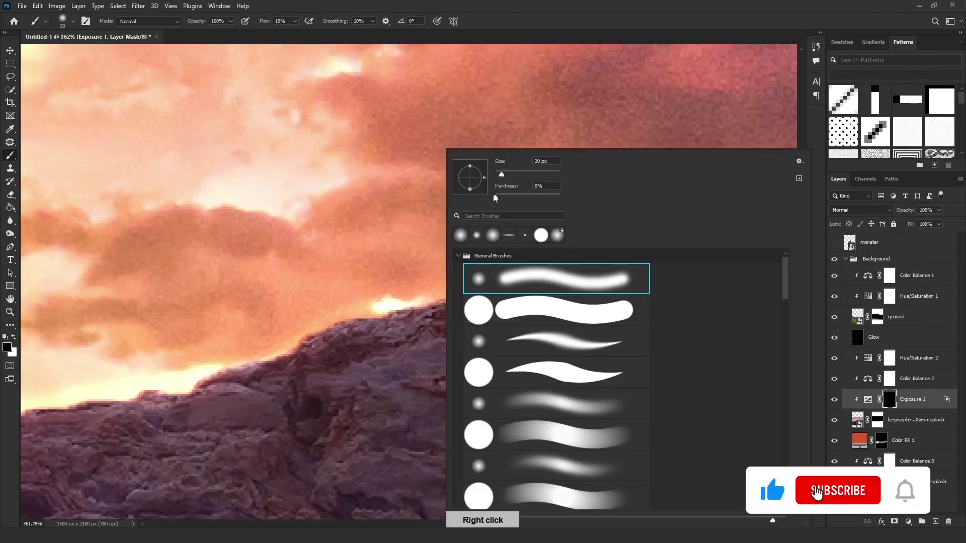
{"action": "key", "text": "Escape"}
{"action": "key", "text": "x"}
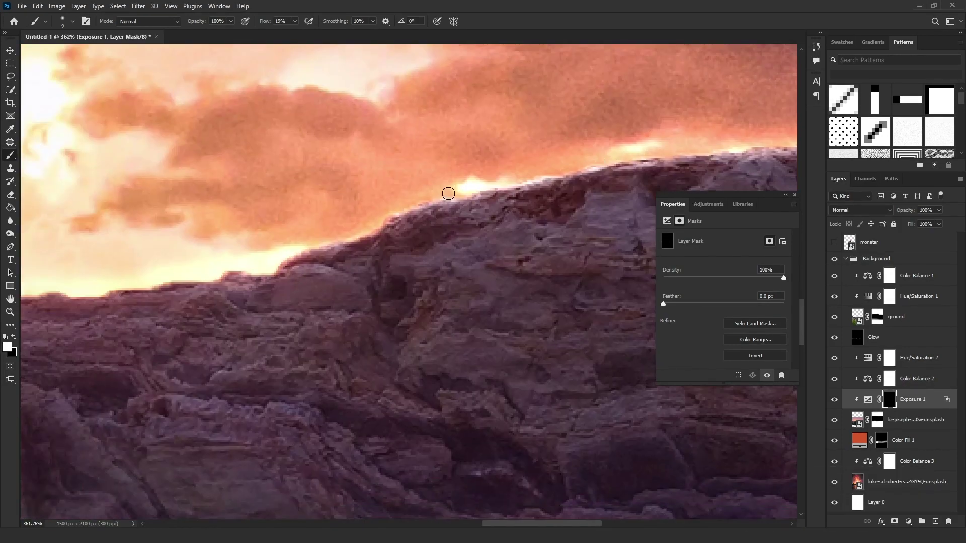
{"action": "key", "text": "x"}
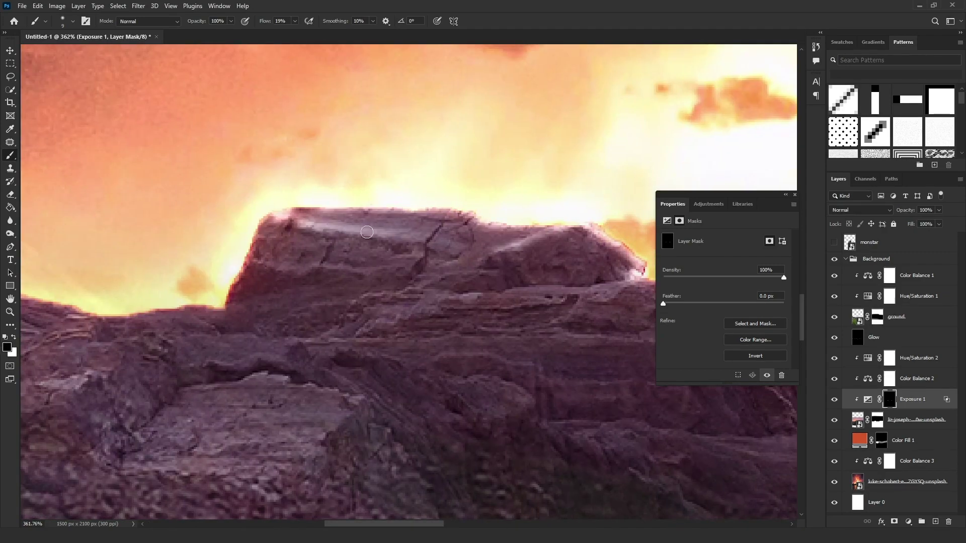
{"action": "key", "text": "x"}
{"action": "left_click_drag", "start_coordinate": [322, 248], "coordinate": [401, 243]}
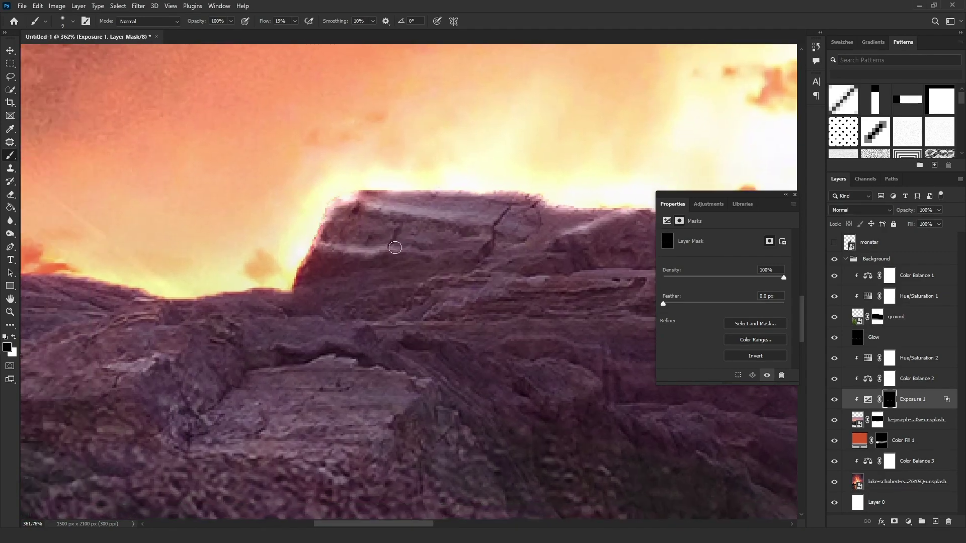
{"action": "left_click_drag", "start_coordinate": [305, 255], "coordinate": [407, 226]}
{"action": "left_click_drag", "start_coordinate": [226, 211], "coordinate": [342, 240]}
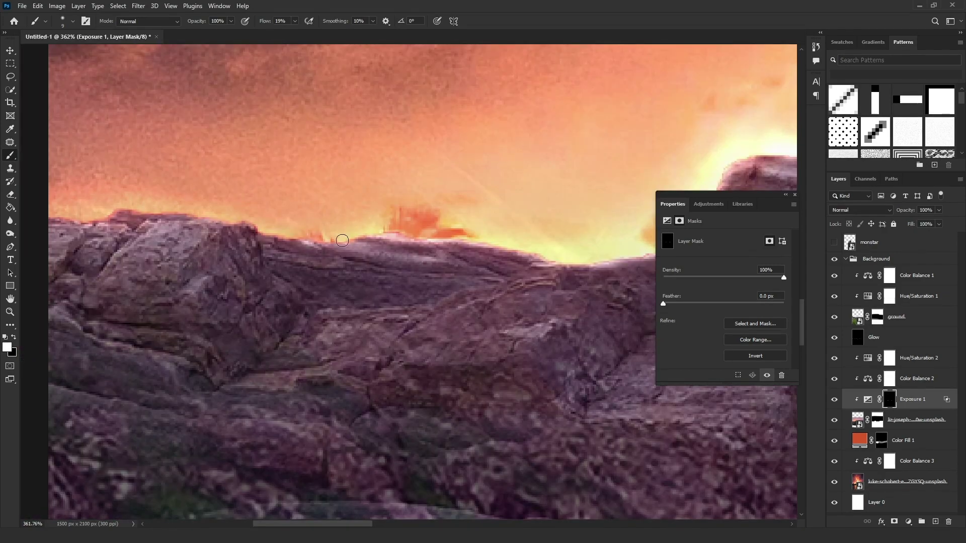
{"action": "left_click_drag", "start_coordinate": [279, 224], "coordinate": [380, 253]}
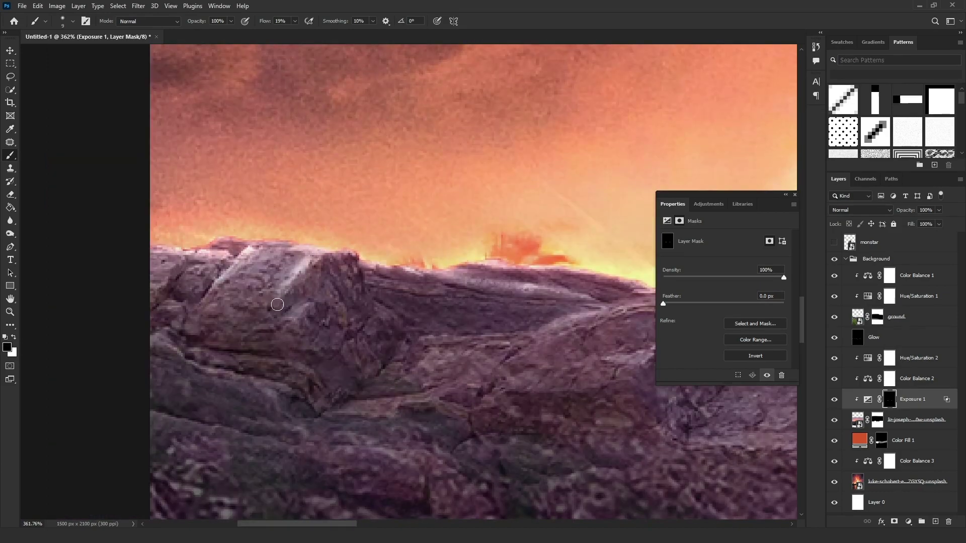
{"action": "key", "text": "z"}
{"action": "scroll", "coordinate": [369, 363], "scroll_direction": "down", "scroll_amount": 5}
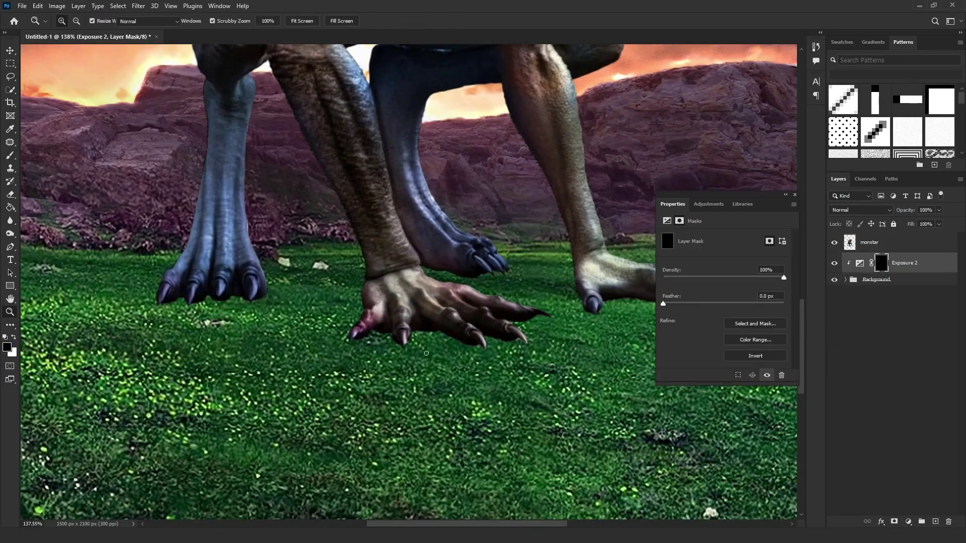
Step: Pan around the monster's feet and set the mask brush size to 17
{"action": "scroll", "coordinate": [380, 336], "scroll_direction": "right", "scroll_amount": 5}
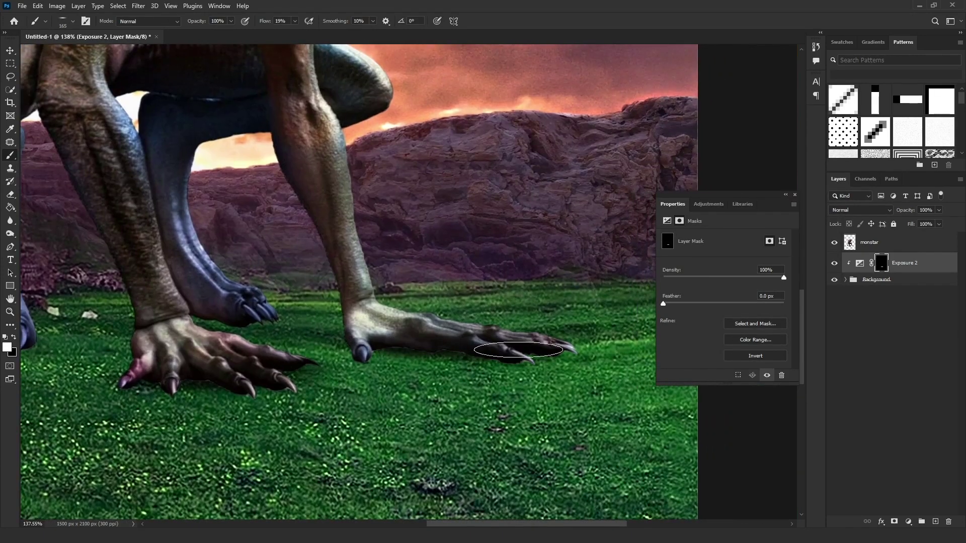
{"action": "scroll", "coordinate": [201, 339], "scroll_direction": "left", "scroll_amount": 5}
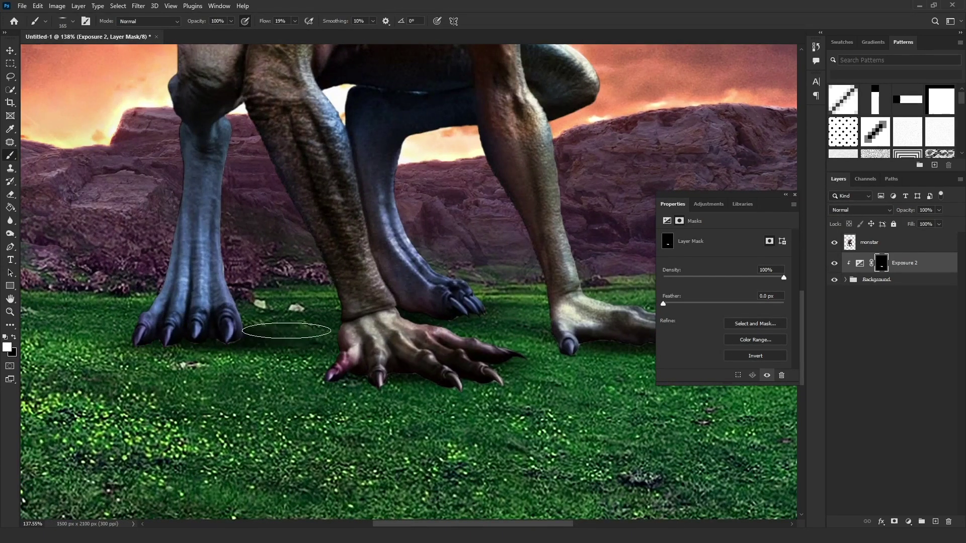
{"action": "scroll", "coordinate": [483, 392], "scroll_direction": "down", "scroll_amount": 5}
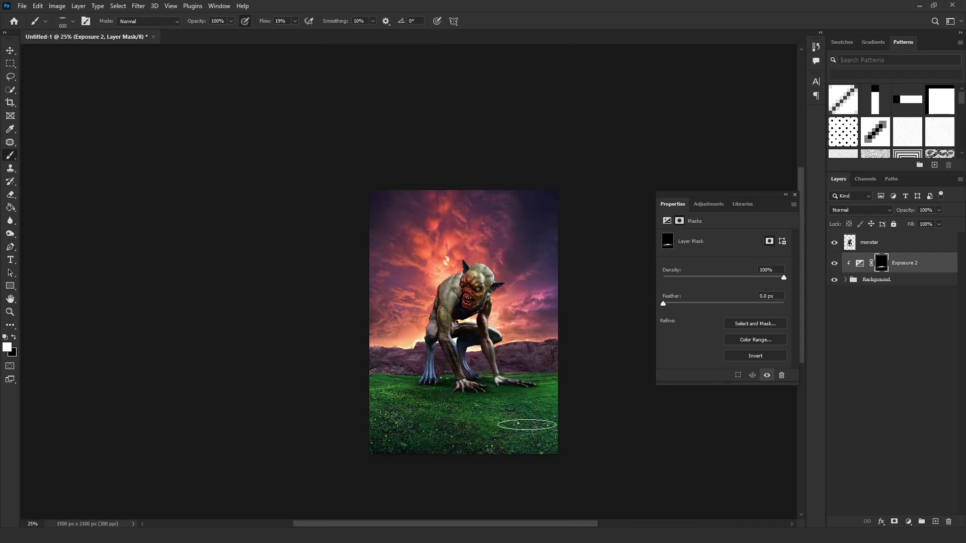
{"action": "scroll", "coordinate": [476, 387], "scroll_direction": "up", "scroll_amount": 10}
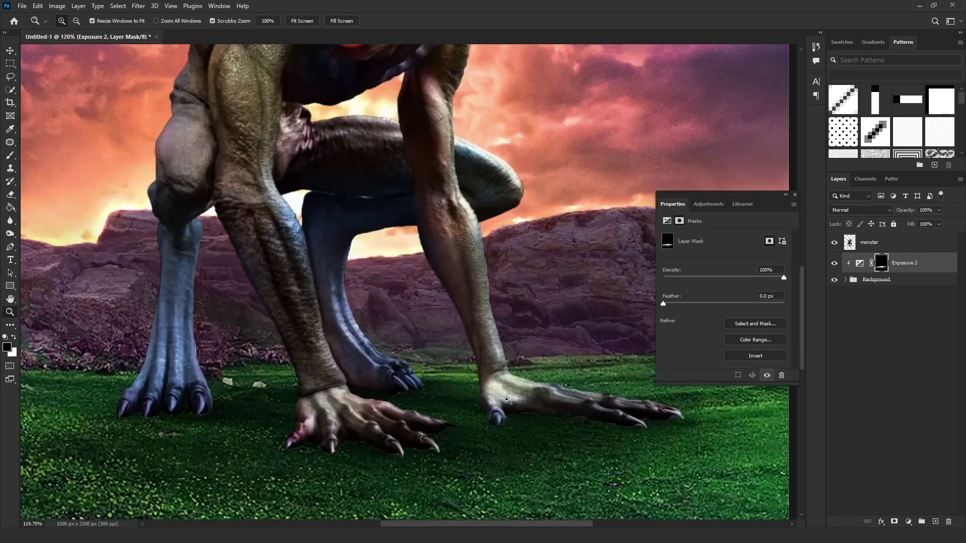
{"action": "right_click", "coordinate": [435, 149]}
{"action": "double_click", "coordinate": [465, 277]}
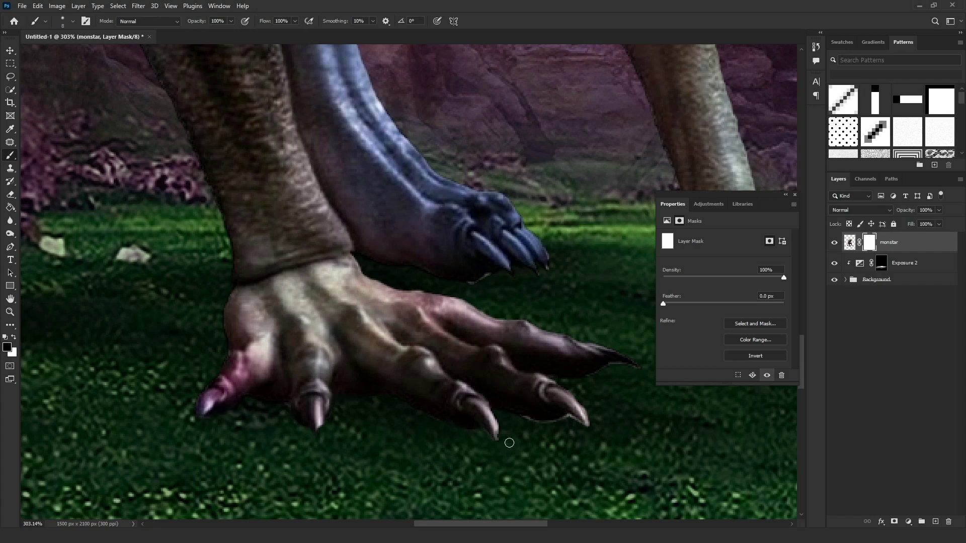
Step: Choose a grass-blade brush from the grass-brushes set
{"action": "scroll", "coordinate": [410, 313], "scroll_direction": "right", "scroll_amount": 5}
{"action": "scroll", "coordinate": [373, 330], "scroll_direction": "right", "scroll_amount": 5}
{"action": "scroll", "coordinate": [374, 330], "scroll_direction": "down", "scroll_amount": 5}
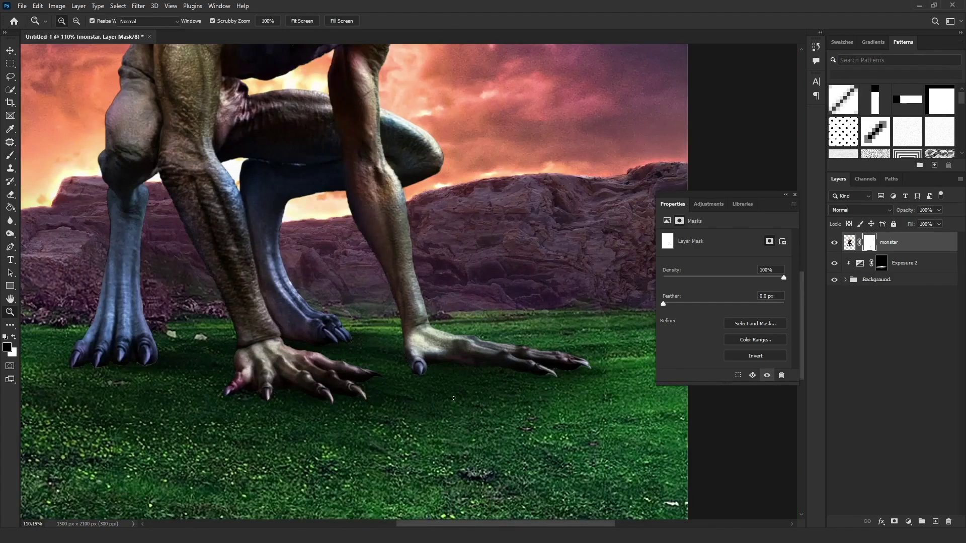
{"action": "right_click", "coordinate": [454, 352]}
{"action": "scroll", "coordinate": [467, 481], "scroll_direction": "down", "scroll_amount": 10}
{"action": "scroll", "coordinate": [803, 378], "scroll_direction": "down", "scroll_amount": 3}
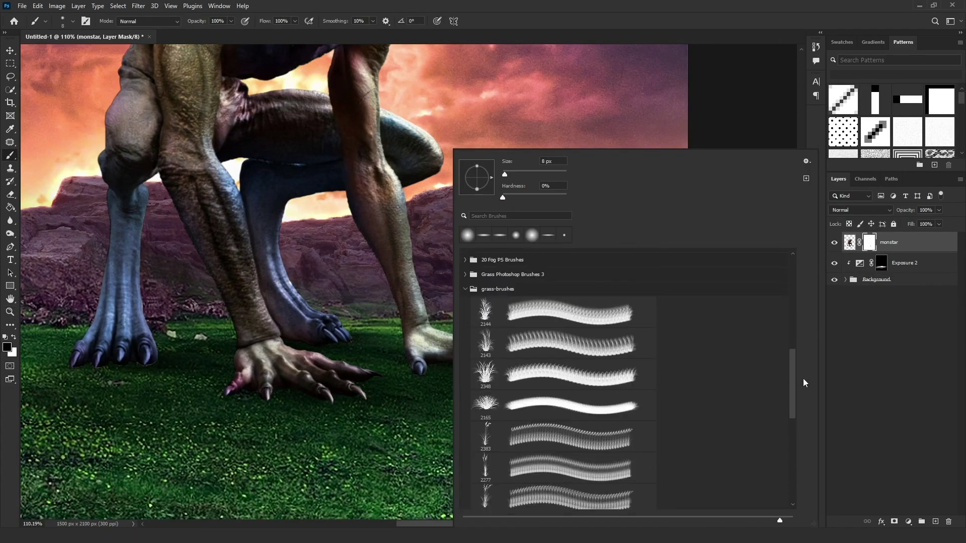
{"action": "left_click", "coordinate": [564, 390]}
{"action": "key", "text": "Escape"}
Step: Resize the grass brush to 97 px and work across the monster's claws on its mask
{"action": "scroll", "coordinate": [399, 363], "scroll_direction": "up", "scroll_amount": 5}
{"action": "scroll", "coordinate": [442, 399], "scroll_direction": "right", "scroll_amount": 3}
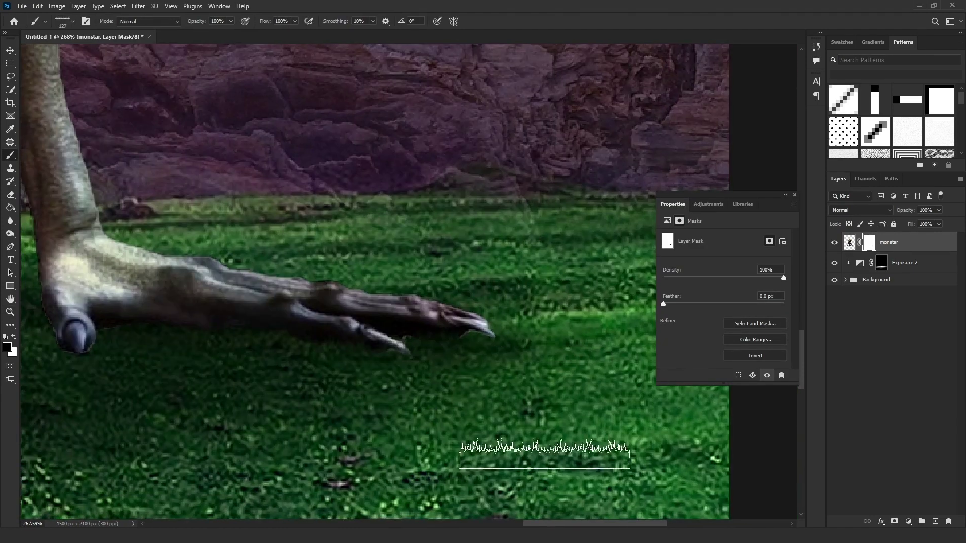
{"action": "scroll", "coordinate": [256, 350], "scroll_direction": "up", "scroll_amount": 2}
{"action": "scroll", "coordinate": [255, 350], "scroll_direction": "up", "scroll_amount": 3}
{"action": "scroll", "coordinate": [334, 313], "scroll_direction": "left", "scroll_amount": 5}
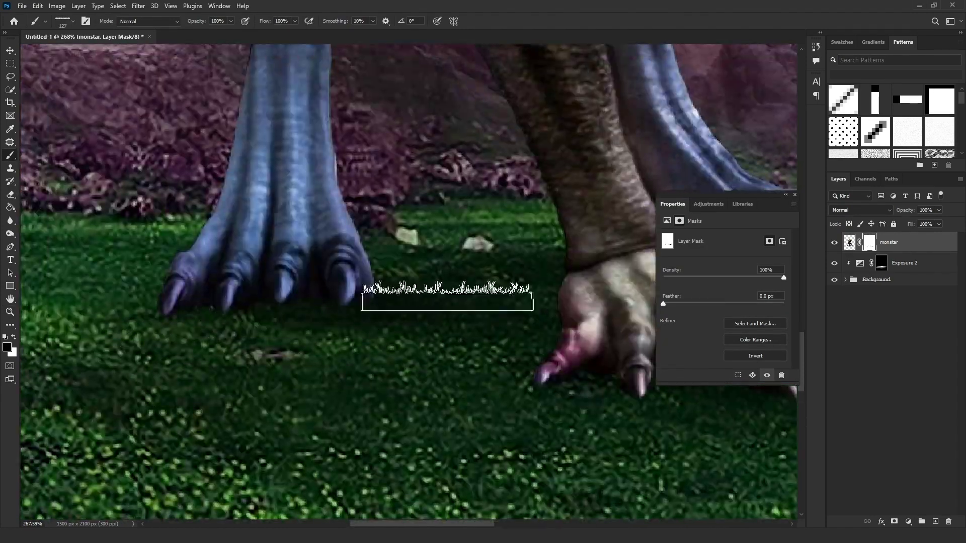
{"action": "scroll", "coordinate": [447, 292], "scroll_direction": "right", "scroll_amount": 3}
{"action": "right_click", "coordinate": [422, 151]}
{"action": "key", "text": "Return"}
{"action": "scroll", "coordinate": [410, 377], "scroll_direction": "right", "scroll_amount": 4}
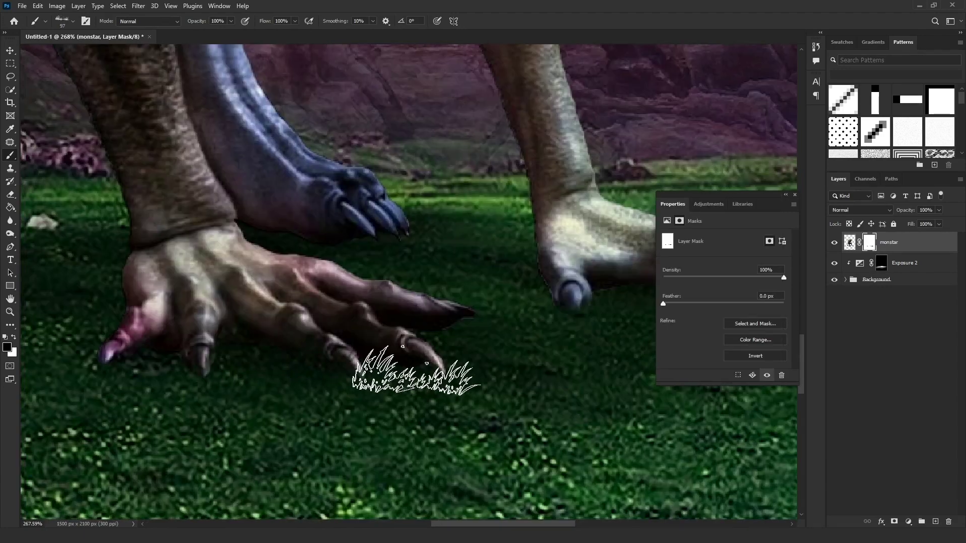
{"action": "scroll", "coordinate": [425, 334], "scroll_direction": "right", "scroll_amount": 2}
{"action": "scroll", "coordinate": [430, 339], "scroll_direction": "right", "scroll_amount": 3}
Step: Add a Levels adjustment clipped to the monster with output white 38 and an inverted mask
{"action": "key", "text": "z"}
{"action": "left_click_drag", "start_coordinate": [432, 338], "coordinate": [383, 433]}
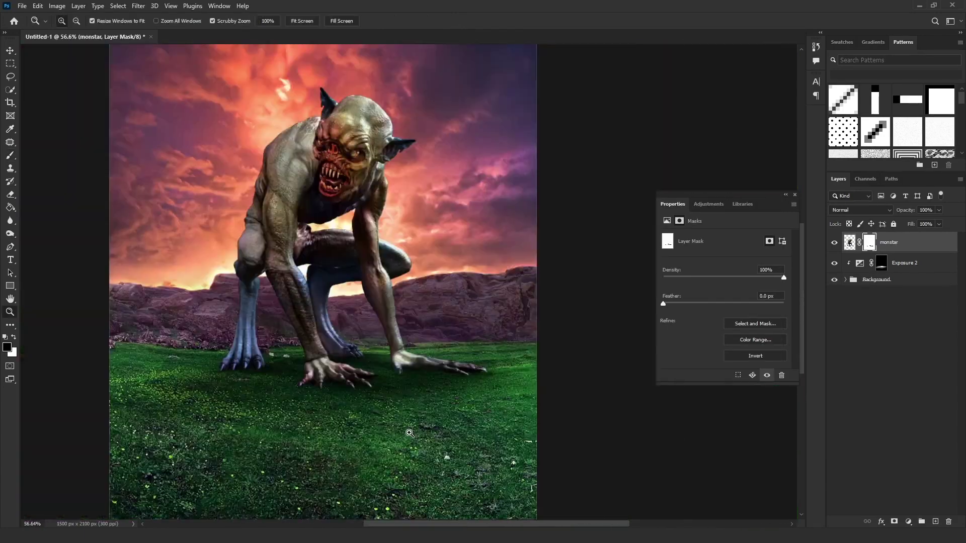
{"action": "left_click", "coordinate": [908, 521]}
{"action": "left_click", "coordinate": [900, 388]}
{"action": "left_click", "coordinate": [723, 375]}
{"action": "left_click_drag", "start_coordinate": [785, 340], "coordinate": [707, 340]}
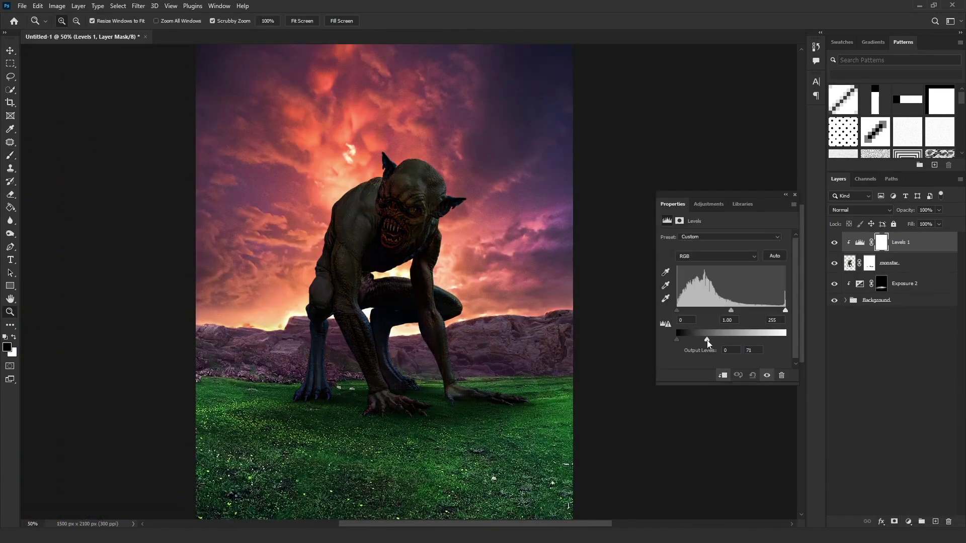
{"action": "key", "text": "ctrl+i"}
{"action": "key", "text": "b"}
Step: Pick a soft round brush and paint white over the monster's legs and shadowed side
{"action": "right_click", "coordinate": [433, 150]}
{"action": "scroll", "coordinate": [467, 282], "scroll_direction": "up", "scroll_amount": 5}
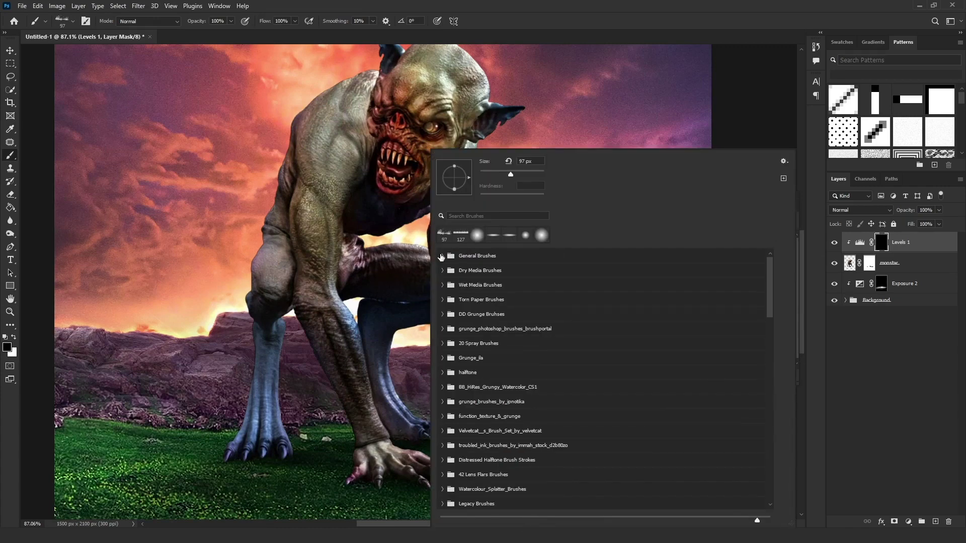
{"action": "double_click", "coordinate": [542, 235]}
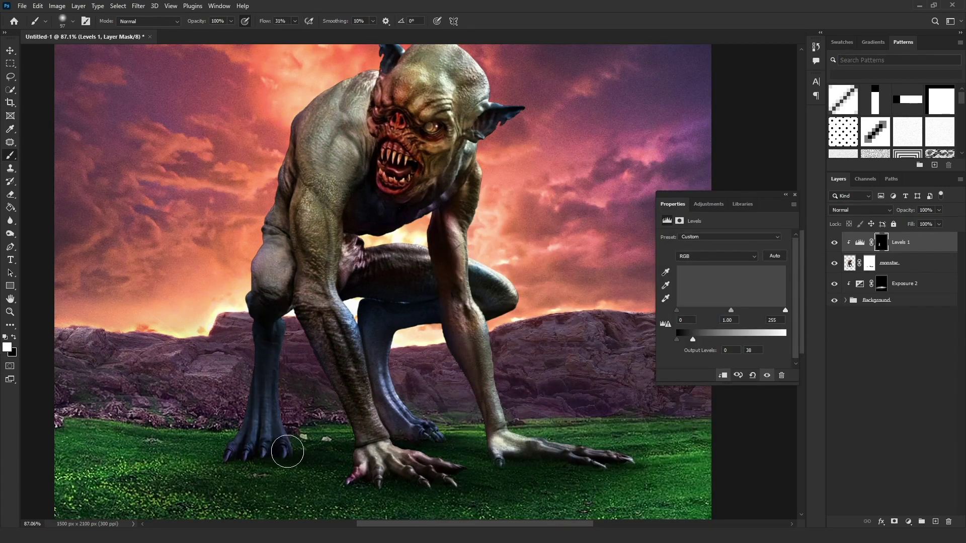
{"action": "scroll", "coordinate": [381, 312], "scroll_direction": "down", "scroll_amount": 3}
{"action": "scroll", "coordinate": [380, 312], "scroll_direction": "right", "scroll_amount": 2}
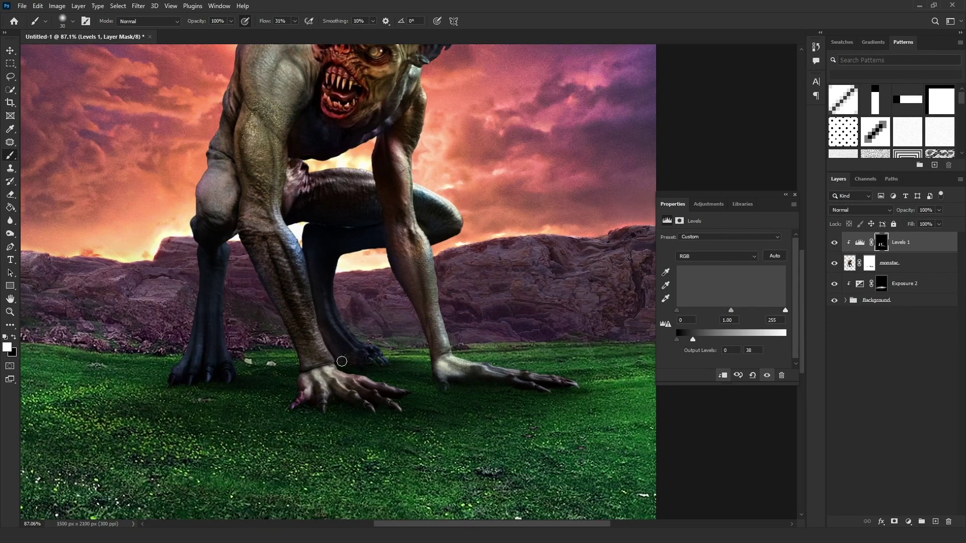
{"action": "scroll", "coordinate": [400, 356], "scroll_direction": "up", "scroll_amount": 3}
{"action": "scroll", "coordinate": [351, 266], "scroll_direction": "up", "scroll_amount": 1}
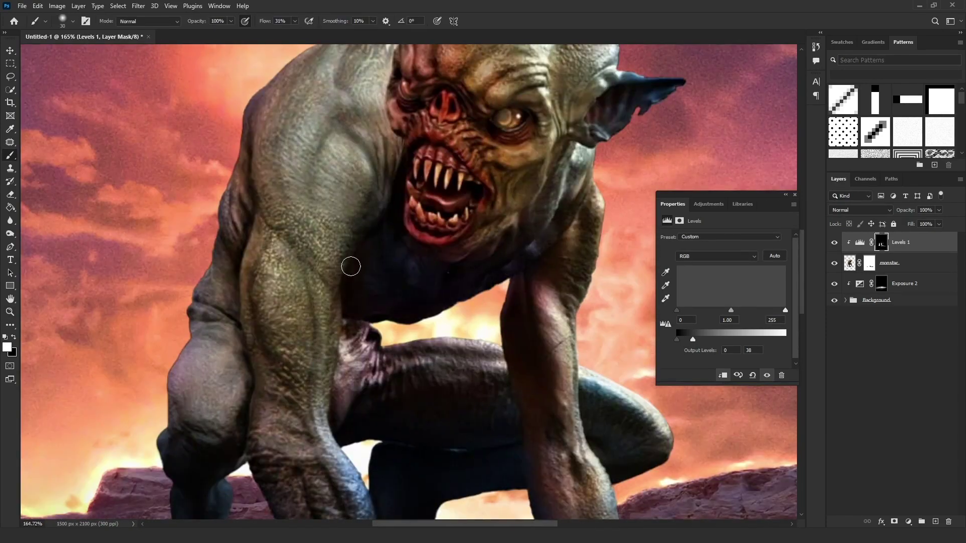
{"action": "scroll", "coordinate": [390, 408], "scroll_direction": "down", "scroll_amount": 6}
{"action": "scroll", "coordinate": [374, 427], "scroll_direction": "up", "scroll_amount": 3}
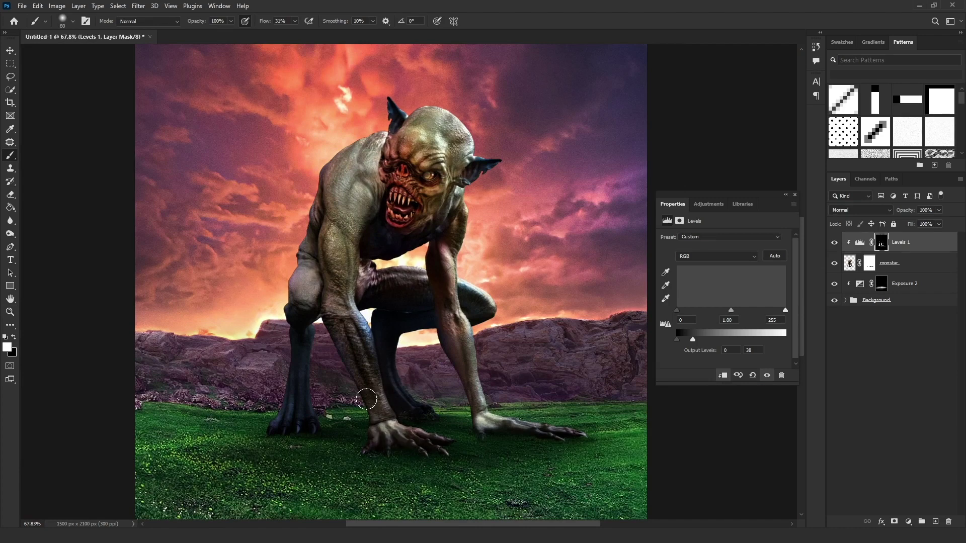
{"action": "key", "text": "z"}
{"action": "scroll", "coordinate": [494, 430], "scroll_direction": "down", "scroll_amount": 6}
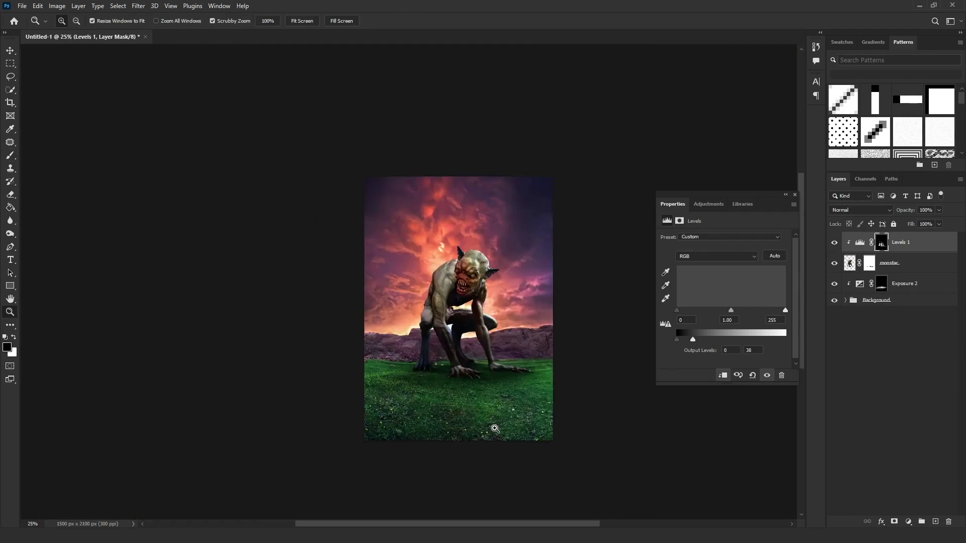
{"action": "scroll", "coordinate": [500, 401], "scroll_direction": "up", "scroll_amount": 1}
Step: Add a Hue/Saturation adjustment on the monster, colorized orange (Hue 20, Saturation 100, Lightness +56)
{"action": "scroll", "coordinate": [500, 401], "scroll_direction": "up", "scroll_amount": 2}
{"action": "left_click", "coordinate": [909, 522]}
{"action": "left_click", "coordinate": [911, 422]}
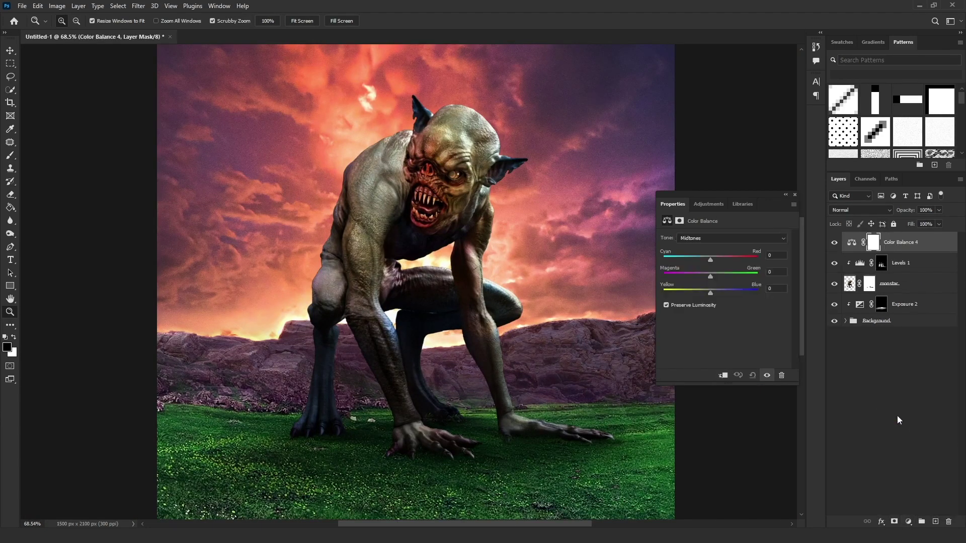
{"action": "left_click", "coordinate": [714, 329]}
{"action": "left_click", "coordinate": [674, 277]}
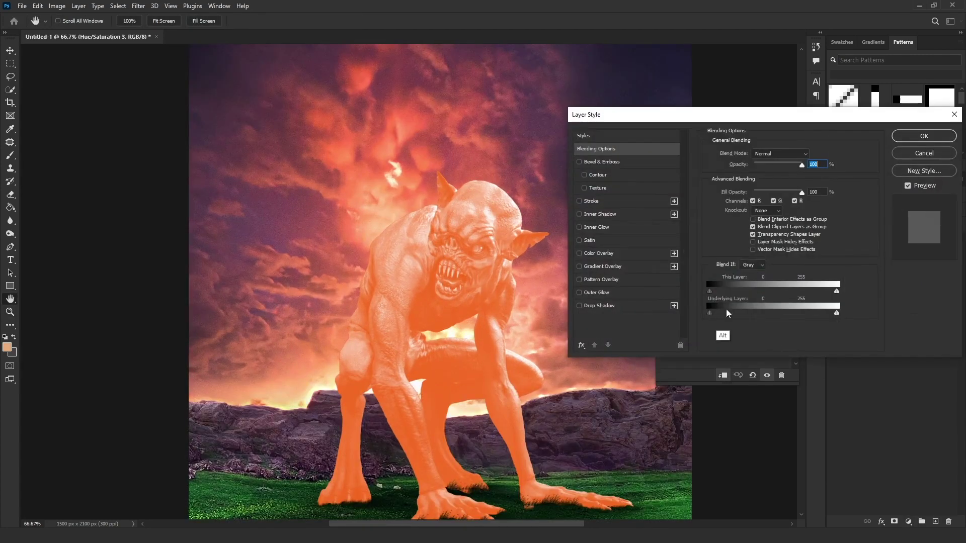
Step: Ready the Brush with white for painting rim light onto the adjustment mask
{"action": "scroll", "coordinate": [389, 237], "scroll_direction": "up", "scroll_amount": 3}
{"action": "key", "text": "b"}
{"action": "key", "text": "x"}
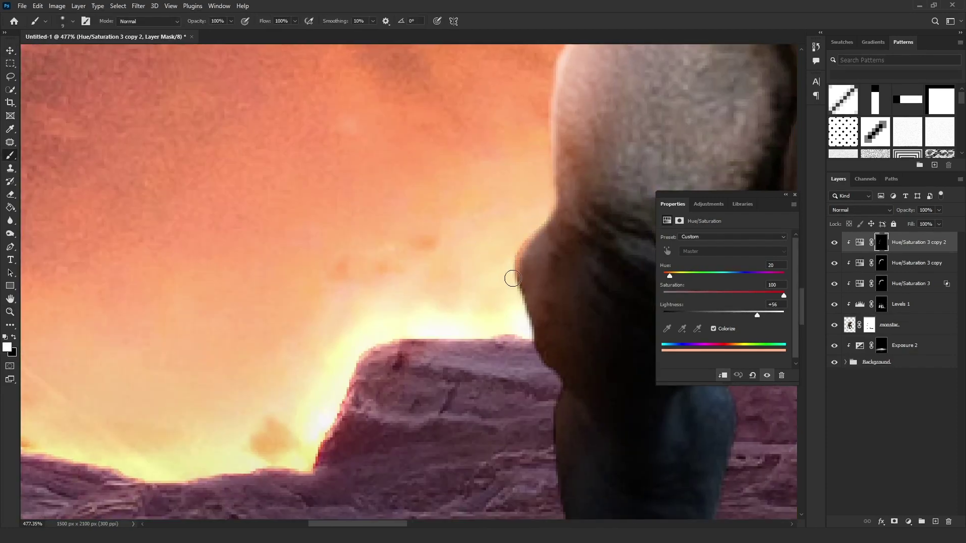
Step: Zoom in on the monster's leg to check the rim light, then fit the composition in view
{"action": "key", "text": "z"}
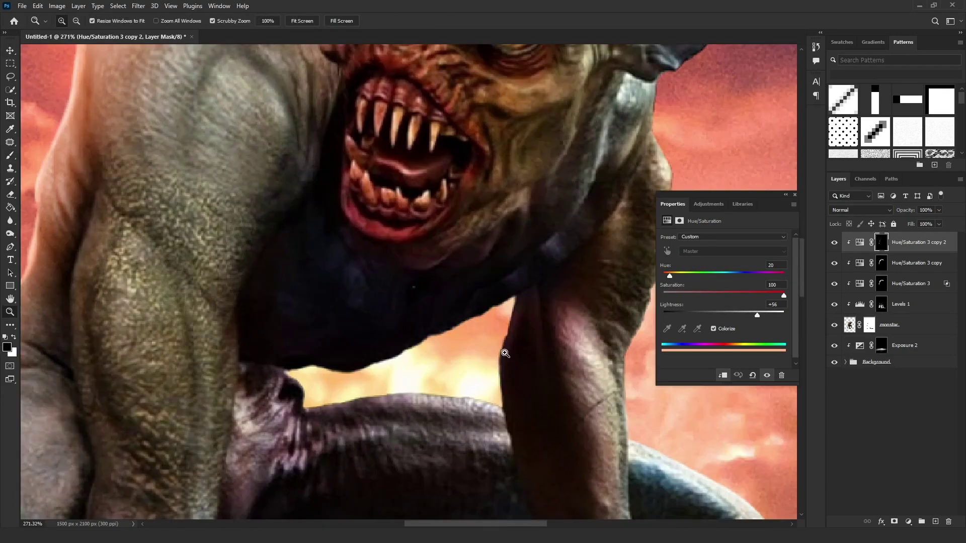
{"action": "key", "text": "x"}
{"action": "left_click_drag", "start_coordinate": [320, 404], "coordinate": [370, 322]}
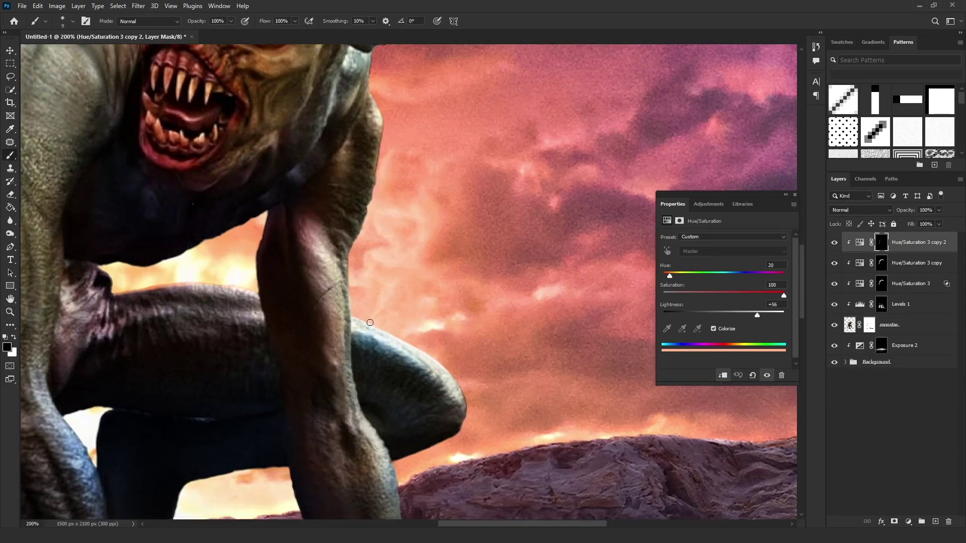
{"action": "scroll", "coordinate": [376, 421], "scroll_direction": "up", "scroll_amount": 5}
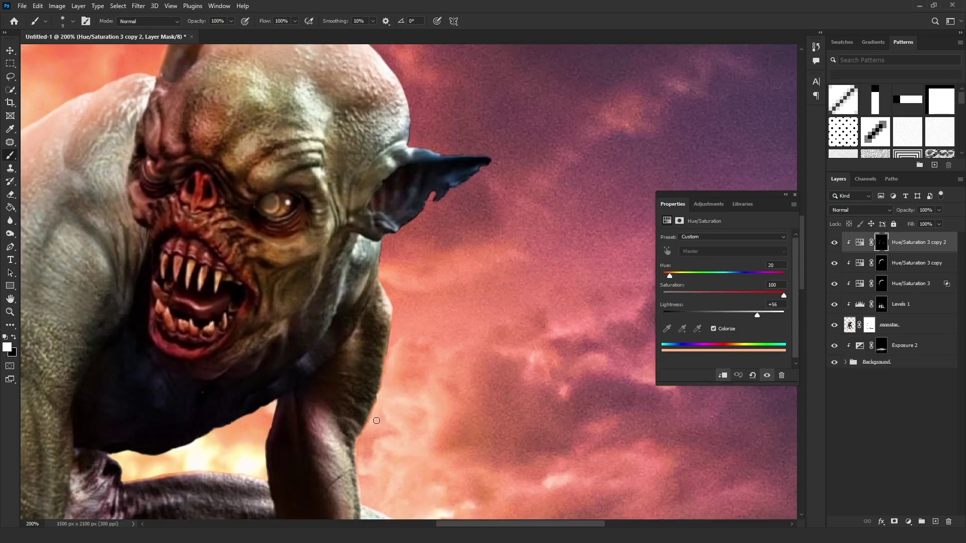
{"action": "key", "text": "ctrl+0"}
Step: Touch up the Hue/Saturation 3 copy mask, alternating black and white paint along the monster's edges
{"action": "key", "text": "alt+bracketleft"}
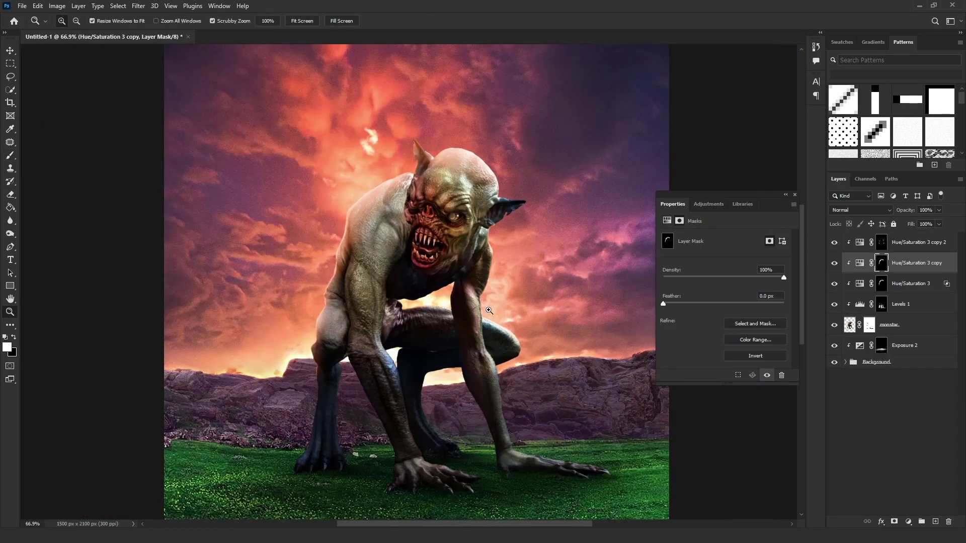
{"action": "scroll", "coordinate": [256, 64], "scroll_direction": "up", "scroll_amount": 3}
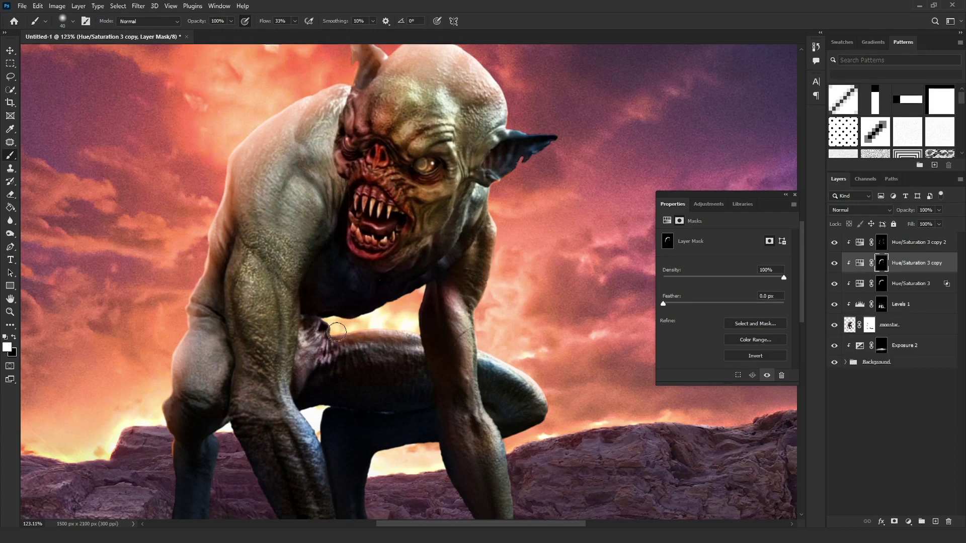
{"action": "scroll", "coordinate": [493, 356], "scroll_direction": "down", "scroll_amount": 3}
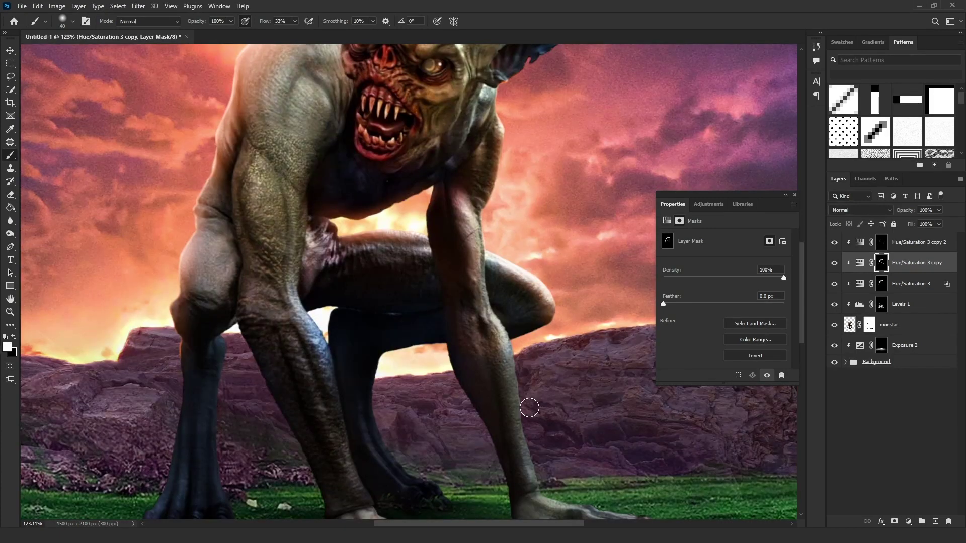
{"action": "scroll", "coordinate": [402, 334], "scroll_direction": "up", "scroll_amount": 1}
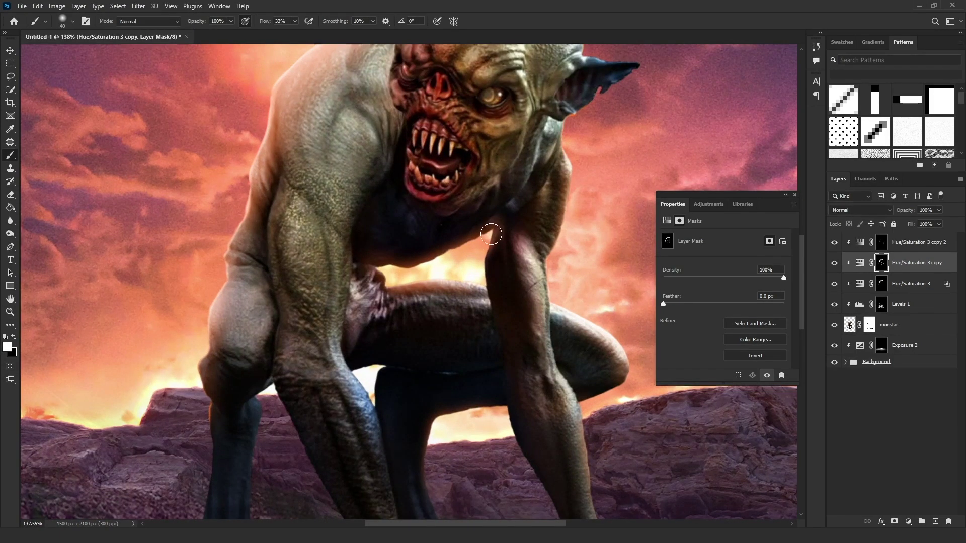
{"action": "scroll", "coordinate": [491, 234], "scroll_direction": "up", "scroll_amount": 3}
{"action": "scroll", "coordinate": [482, 240], "scroll_direction": "right", "scroll_amount": 3}
{"action": "key", "text": "x"}
{"action": "scroll", "coordinate": [382, 176], "scroll_direction": "up", "scroll_amount": 3}
{"action": "scroll", "coordinate": [382, 177], "scroll_direction": "left", "scroll_amount": 2}
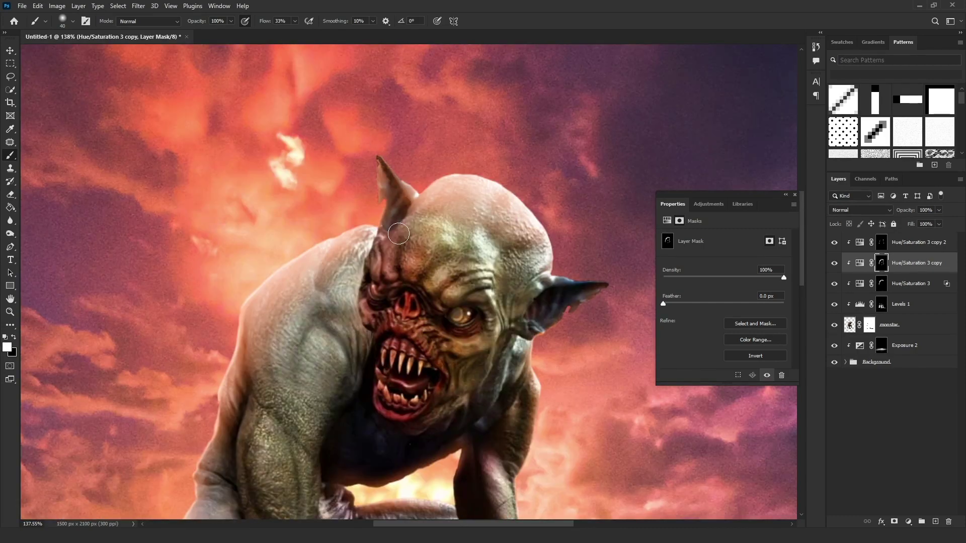
{"action": "key", "text": "x"}
{"action": "scroll", "coordinate": [399, 234], "scroll_direction": "up", "scroll_amount": 1}
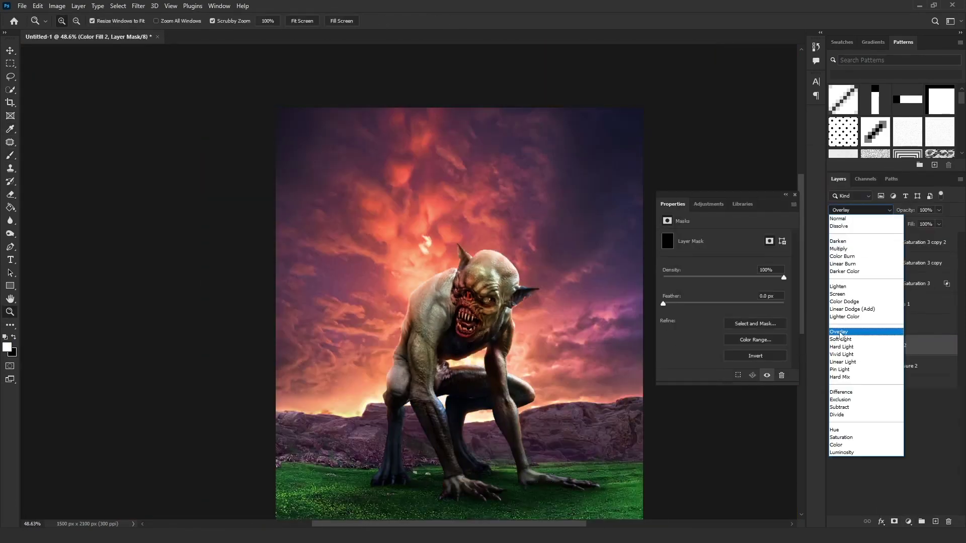
Step: Paint Color Fill 2's mask to reveal a glow around the monster's silhouette
{"action": "mouse_move", "coordinate": [408, 349]}
{"action": "left_mouse_down"}
{"action": "mouse_move", "coordinate": [483, 251]}
{"action": "mouse_move", "coordinate": [382, 327]}
{"action": "left_mouse_up"}
{"action": "key", "text": "x"}
{"action": "key", "text": "x"}
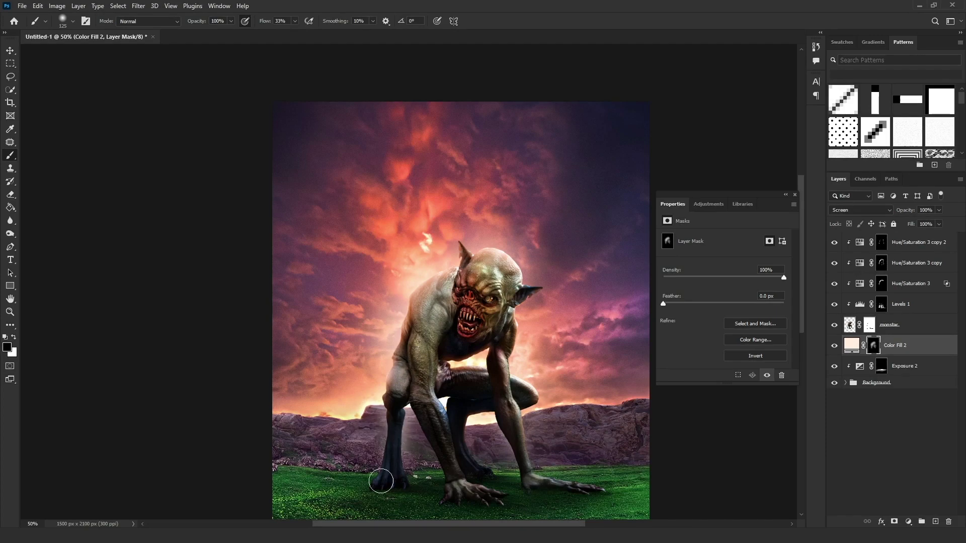
{"action": "key", "text": "ctrl+plus"}
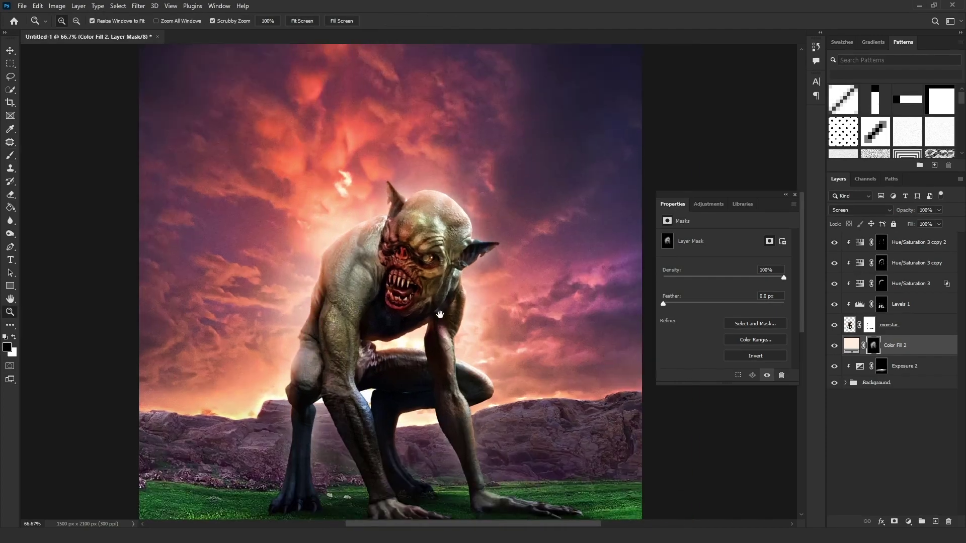
{"action": "key", "text": "z"}
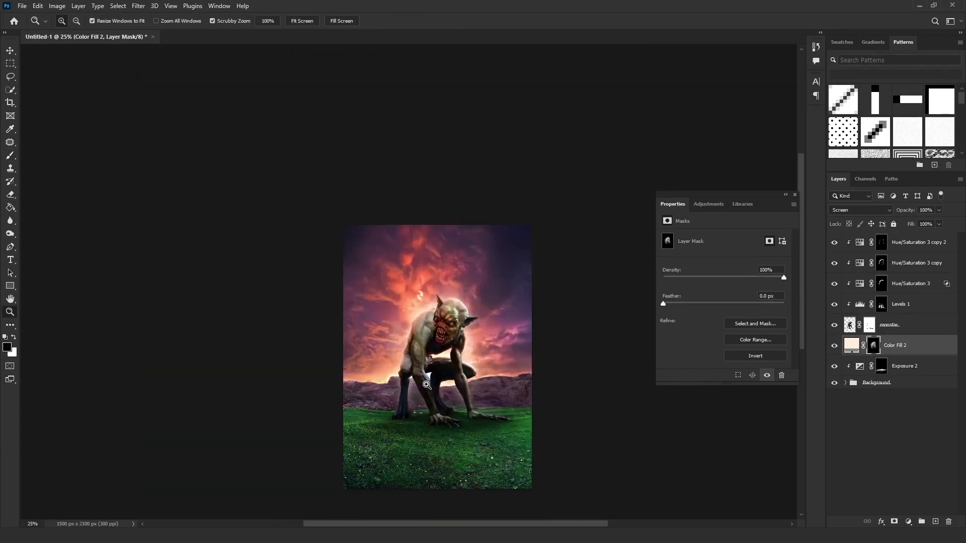
Step: Set Color Fill 2's colour to orange and create a new empty Glow layer
{"action": "double_click", "coordinate": [851, 345]}
{"action": "key", "text": "Return"}
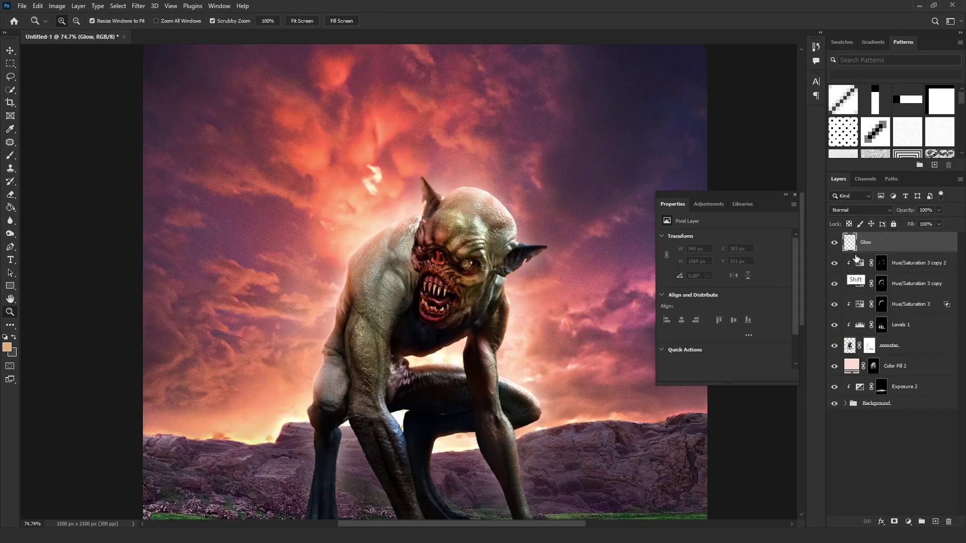
{"action": "type", "text": "Glow"}
{"action": "key", "text": "shift+F5"}
Step: Set the Glow layer to Color Dodge and choose a 15 px soft brush
{"action": "left_click", "coordinate": [550, 134]}
{"action": "left_click", "coordinate": [860, 210]}
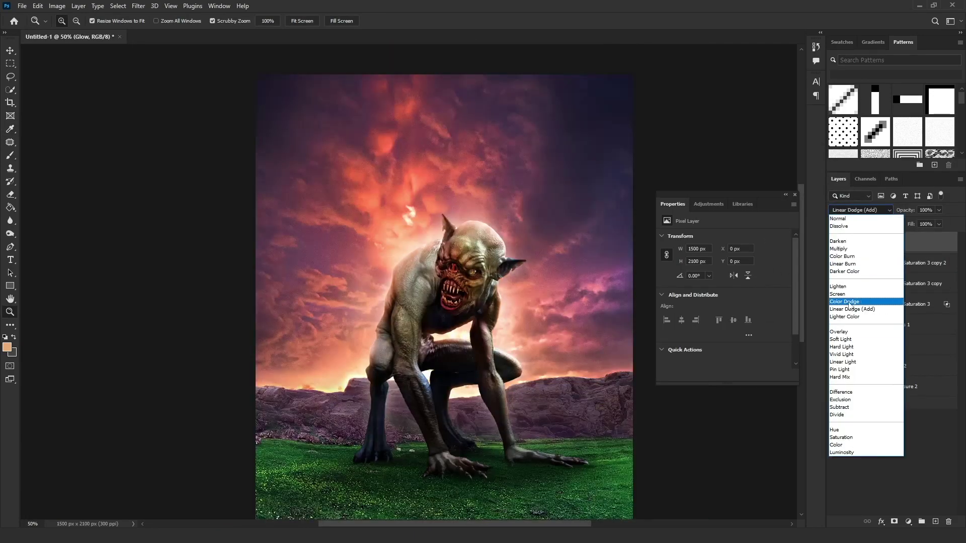
{"action": "left_click", "coordinate": [865, 301]}
{"action": "key", "text": "b"}
{"action": "right_click", "coordinate": [443, 151]}
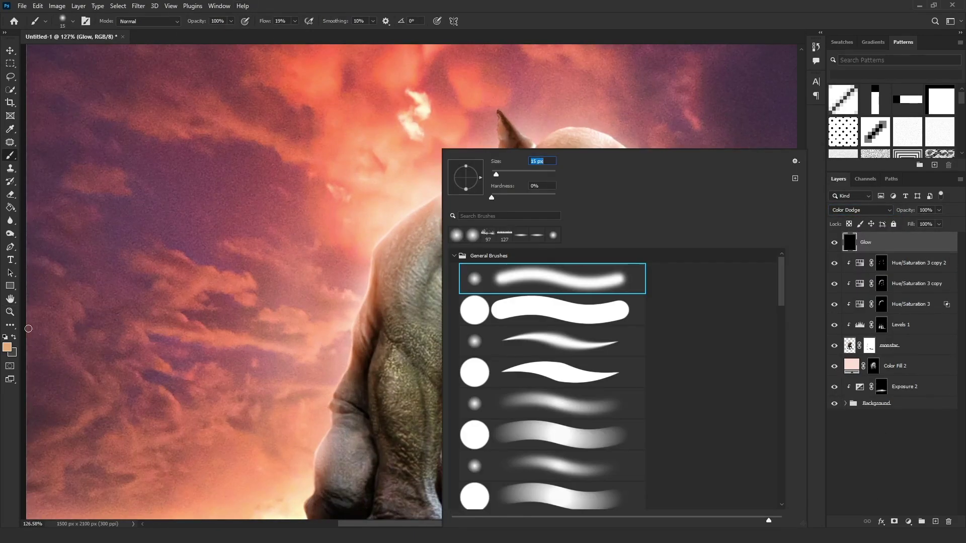
{"action": "key", "text": "Return"}
Step: Paint a warm glow on the monster's arm and lower the brush opacity to 28%
{"action": "left_click_drag", "start_coordinate": [383, 471], "coordinate": [411, 385]}
{"action": "key", "text": "e"}
{"action": "key", "text": "x"}
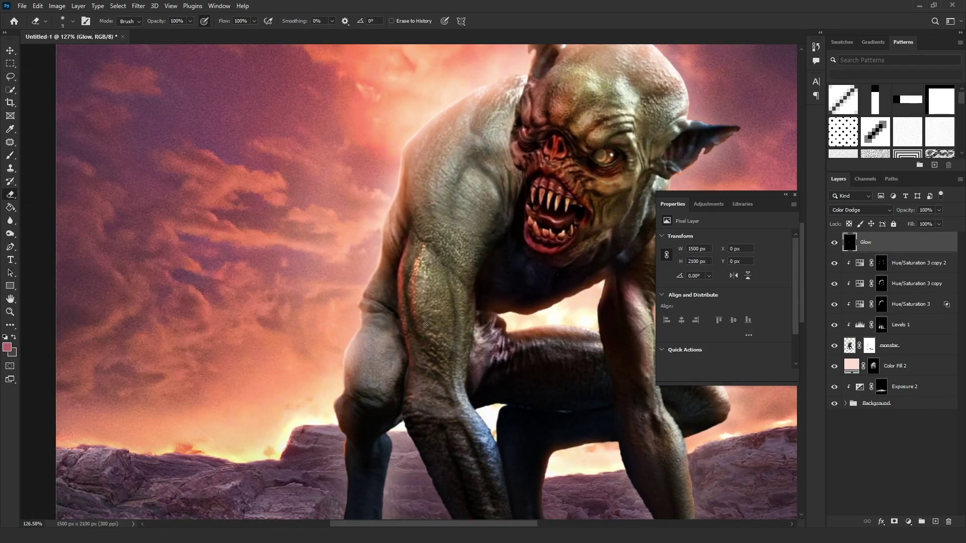
{"action": "key", "text": "b"}
{"action": "scroll", "coordinate": [415, 267], "scroll_direction": "up", "scroll_amount": 3, "text": "alt"}
{"action": "key", "text": "2"}
{"action": "key", "text": "8"}
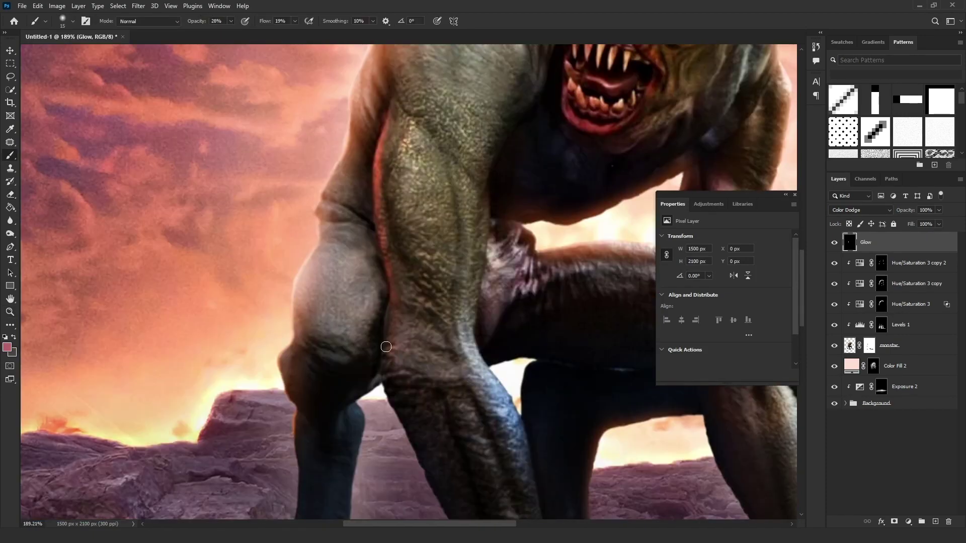
Step: Erase stray glow around the monster, then zoom in close on its thigh
{"action": "scroll", "coordinate": [398, 292], "scroll_direction": "up", "scroll_amount": 5}
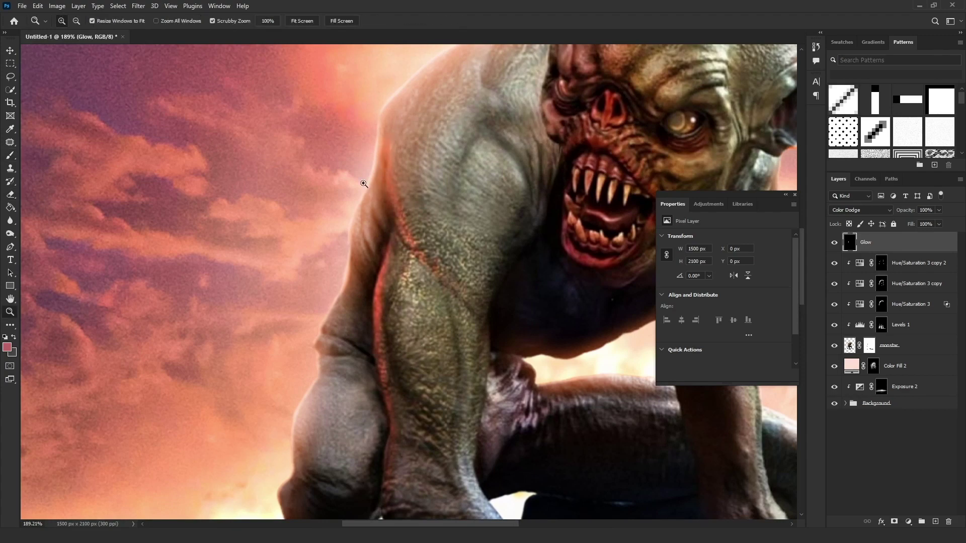
{"action": "scroll", "coordinate": [364, 184], "scroll_direction": "down", "scroll_amount": 3, "text": "alt"}
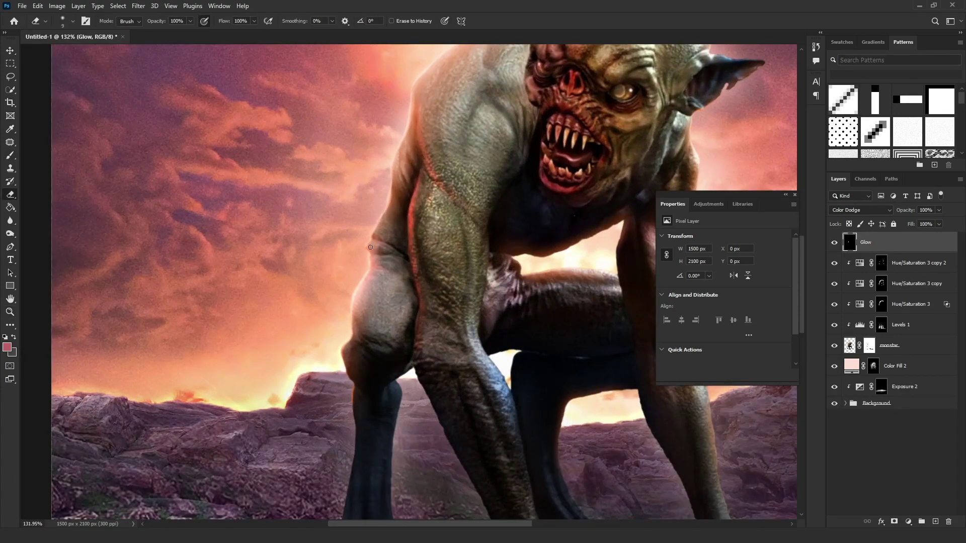
{"action": "scroll", "coordinate": [434, 184], "scroll_direction": "up", "scroll_amount": 4}
{"action": "key", "text": "e"}
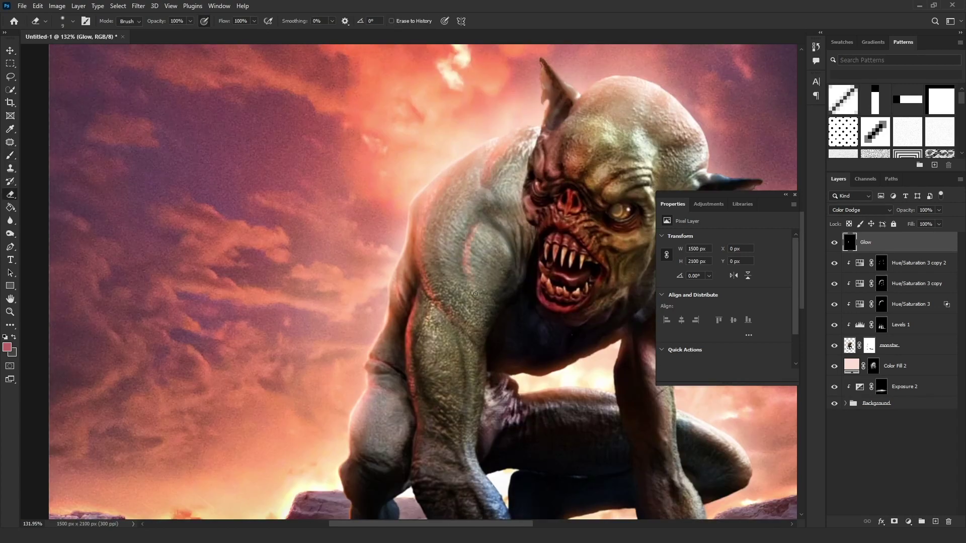
{"action": "scroll", "coordinate": [453, 221], "scroll_direction": "up", "scroll_amount": 3}
{"action": "scroll", "coordinate": [415, 227], "scroll_direction": "right", "scroll_amount": 3}
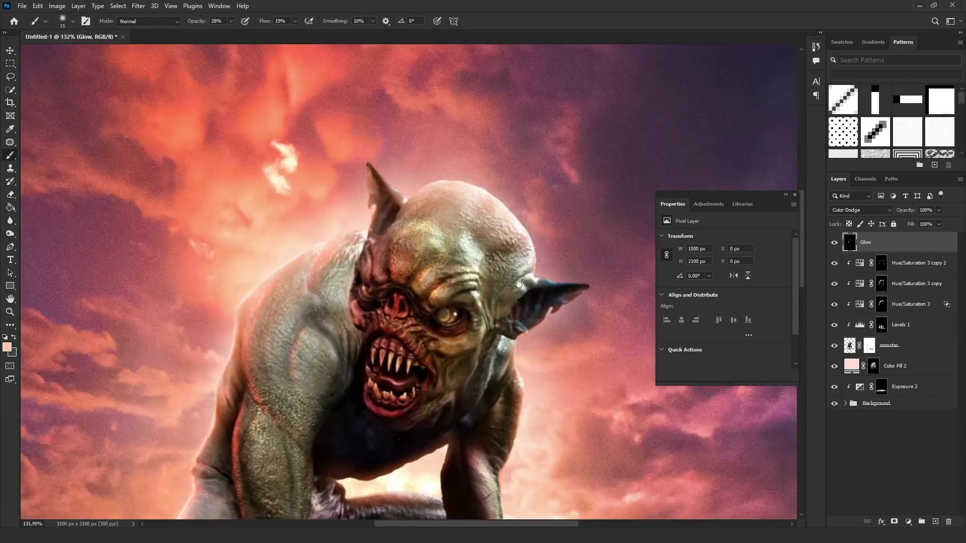
{"action": "scroll", "coordinate": [524, 283], "scroll_direction": "right", "scroll_amount": 3}
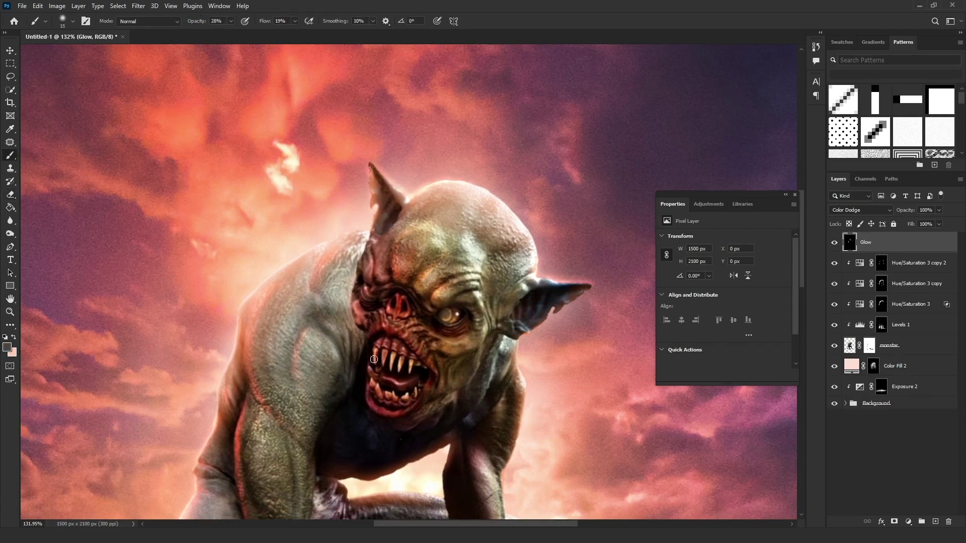
{"action": "key", "text": "z"}
{"action": "key", "text": "ctrl+minus"}
{"action": "key", "text": "ctrl+minus"}
{"action": "key", "text": "ctrl+minus"}
{"action": "left_click_drag", "start_coordinate": [435, 333], "coordinate": [405, 344]}
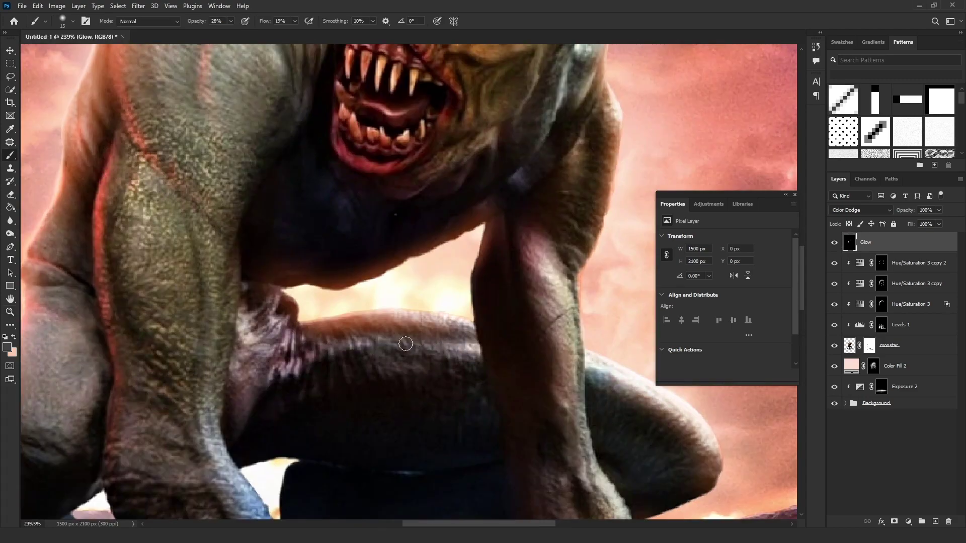
Step: Paint brighter white glow on the thigh and erase parts of it
{"action": "key", "text": "x"}
{"action": "scroll", "coordinate": [483, 371], "scroll_direction": "right", "scroll_amount": 3}
{"action": "scroll", "coordinate": [483, 371], "scroll_direction": "down", "scroll_amount": 3}
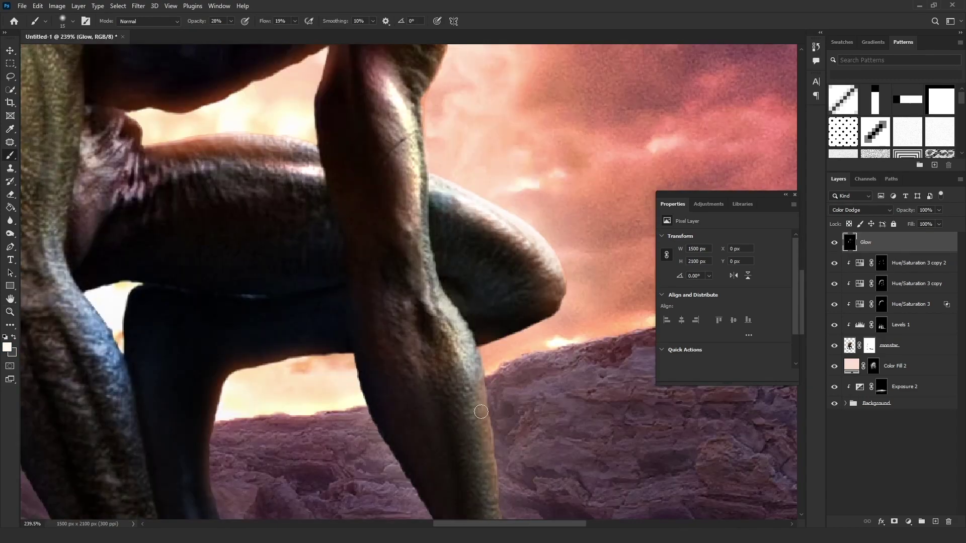
{"action": "scroll", "coordinate": [449, 310], "scroll_direction": "up", "scroll_amount": 5}
{"action": "scroll", "coordinate": [376, 336], "scroll_direction": "down", "scroll_amount": 3}
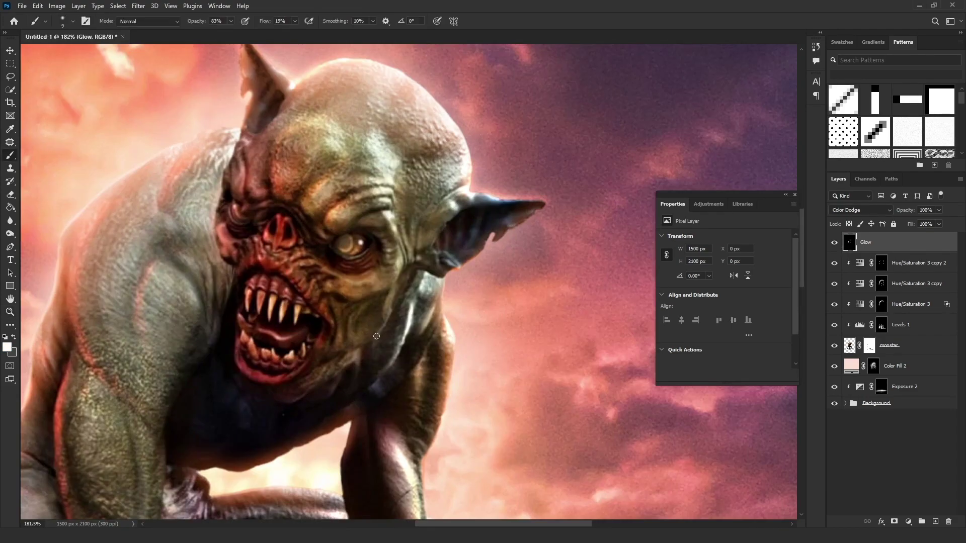
{"action": "key", "text": "e"}
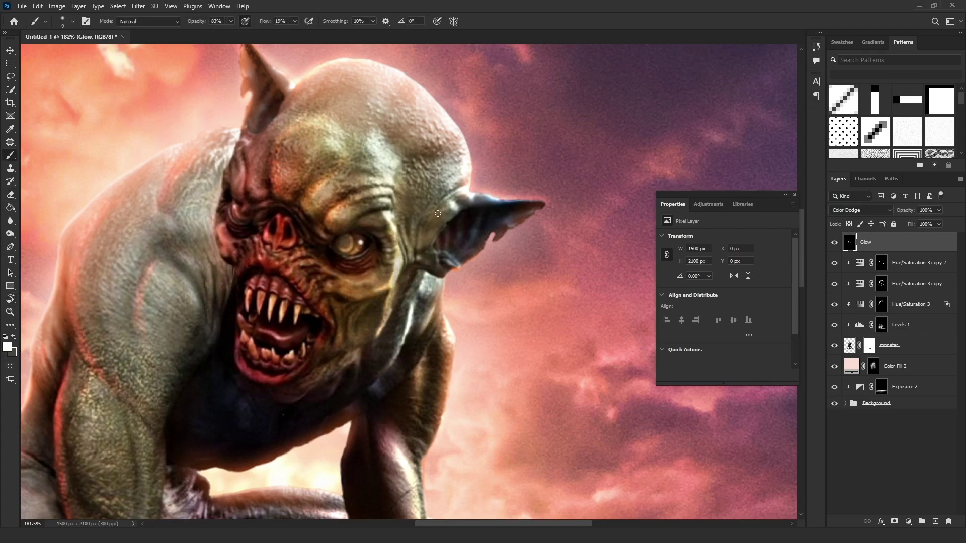
{"action": "scroll", "coordinate": [414, 319], "scroll_direction": "up", "scroll_amount": 3}
{"action": "scroll", "coordinate": [414, 319], "scroll_direction": "left", "scroll_amount": 3}
{"action": "scroll", "coordinate": [408, 364], "scroll_direction": "down", "scroll_amount": 4}
{"action": "scroll", "coordinate": [408, 365], "scroll_direction": "left", "scroll_amount": 2}
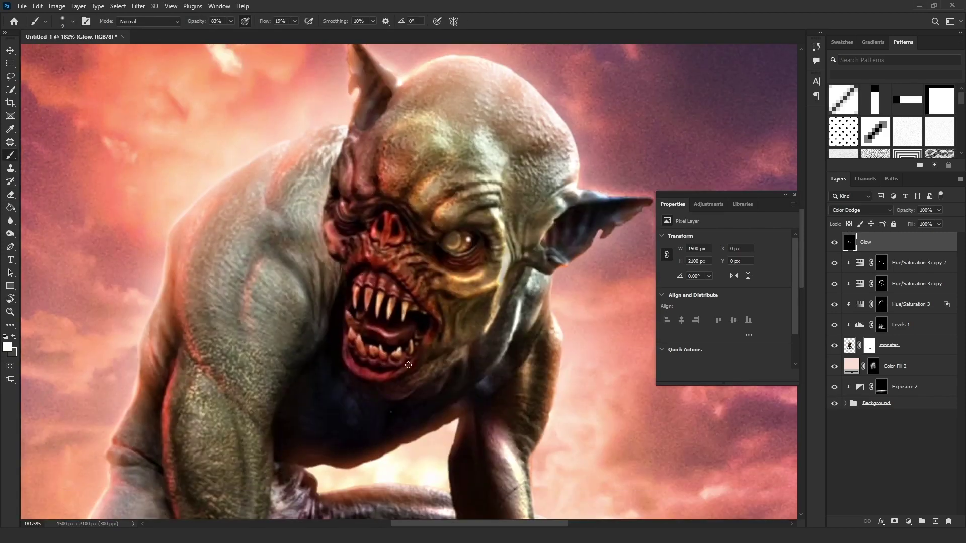
{"action": "scroll", "coordinate": [339, 260], "scroll_direction": "up", "scroll_amount": 5}
{"action": "scroll", "coordinate": [371, 252], "scroll_direction": "left", "scroll_amount": 3}
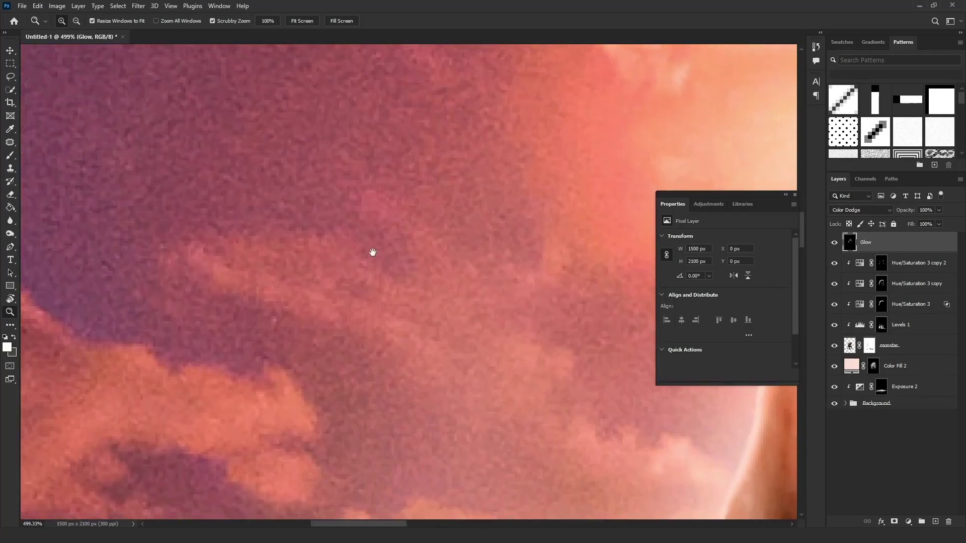
{"action": "scroll", "coordinate": [370, 252], "scroll_direction": "right", "scroll_amount": 3}
Step: Finish touching up the Glow layer and zoom out to view the whole image
{"action": "key", "text": "ctrl+0"}
{"action": "scroll", "coordinate": [312, 235], "scroll_direction": "up", "scroll_amount": 5}
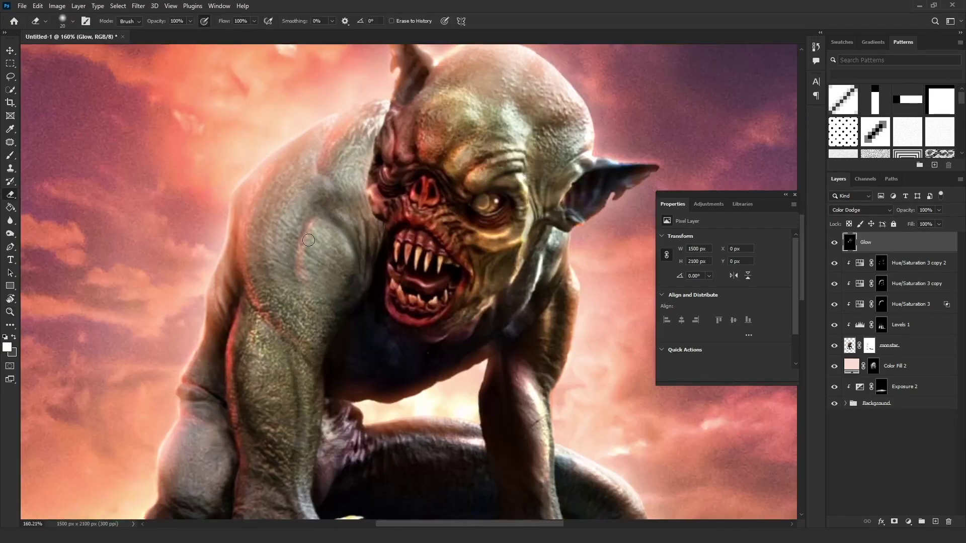
{"action": "key", "text": "e"}
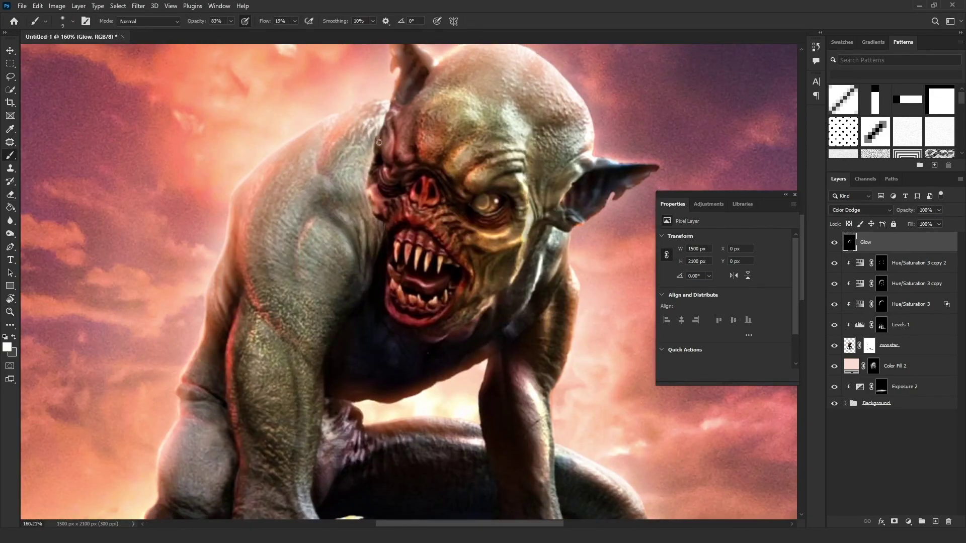
{"action": "key", "text": "z"}
{"action": "key", "text": "ctrl+minus"}
{"action": "key", "text": "ctrl+plus"}
Step: Place the smoke image into the composite and reveal wisps from the centre sky toward the upper right
{"action": "left_click", "coordinate": [22, 6]}
{"action": "left_click", "coordinate": [40, 221]}
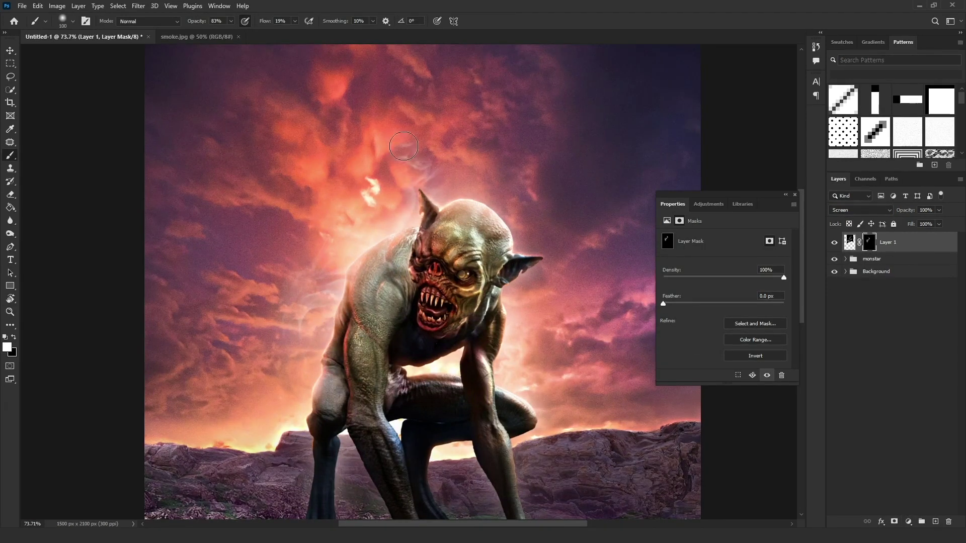
{"action": "left_click_drag", "start_coordinate": [439, 108], "coordinate": [472, 66]}
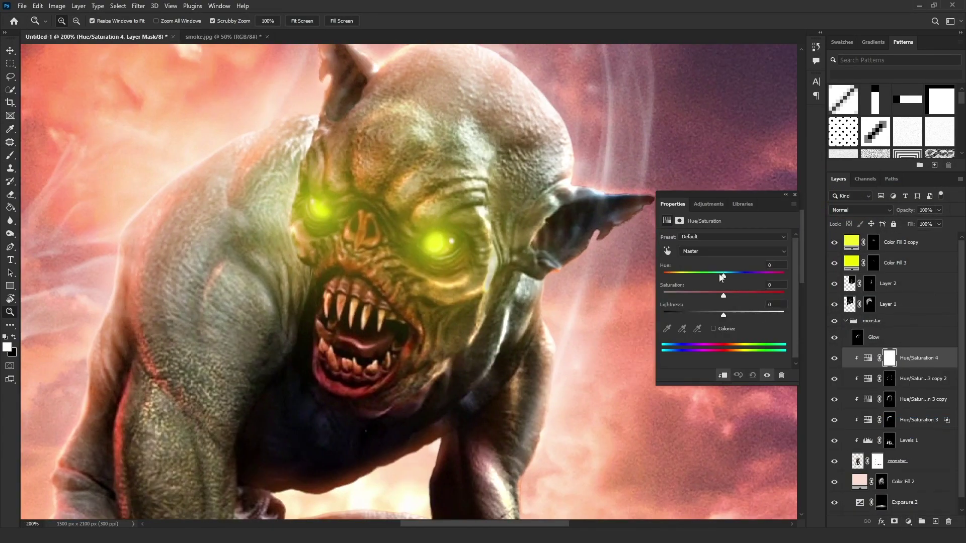
Step: Invert the Hue/Saturation 4 mask to black, then open and cancel its Blending Options
{"action": "key", "text": "ctrl+i"}
{"action": "key", "text": "b"}
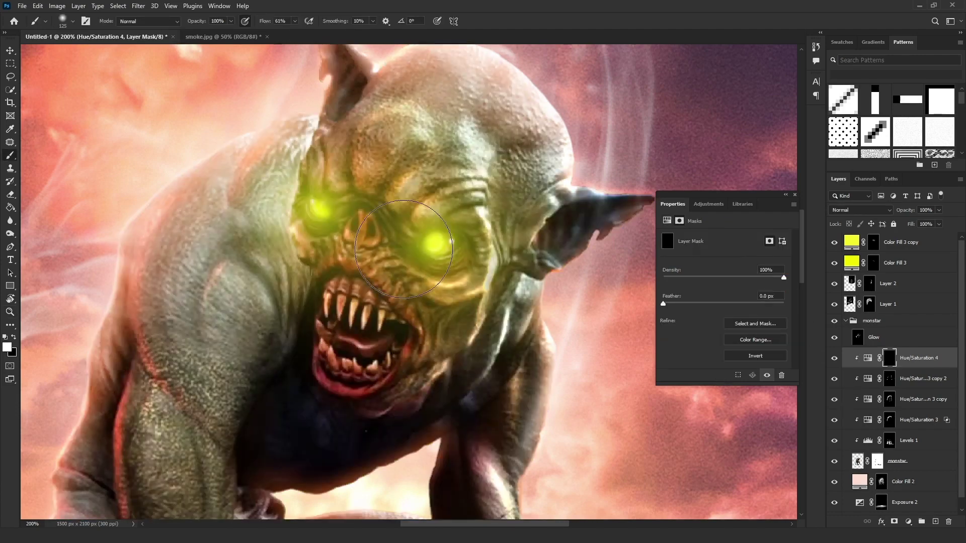
{"action": "double_click", "coordinate": [944, 357]}
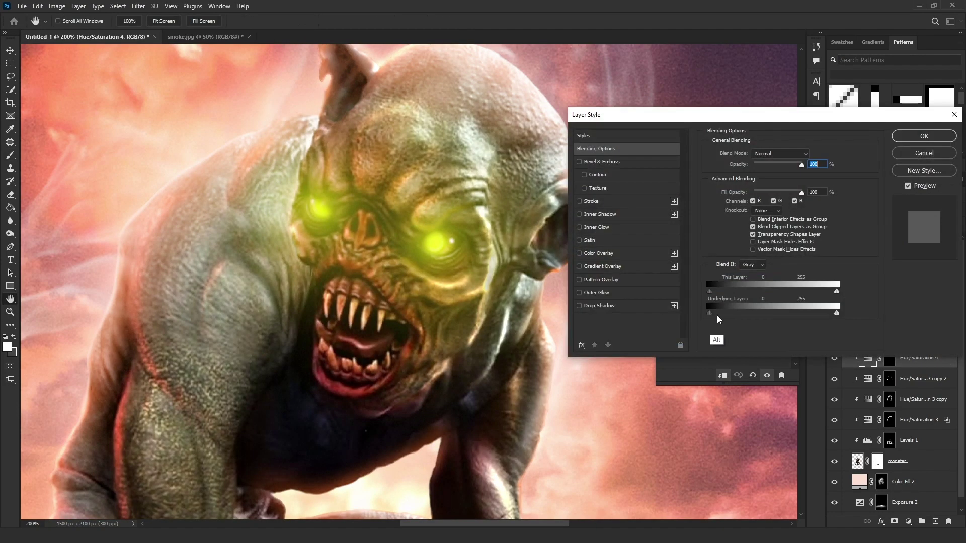
{"action": "left_click", "coordinate": [919, 137]}
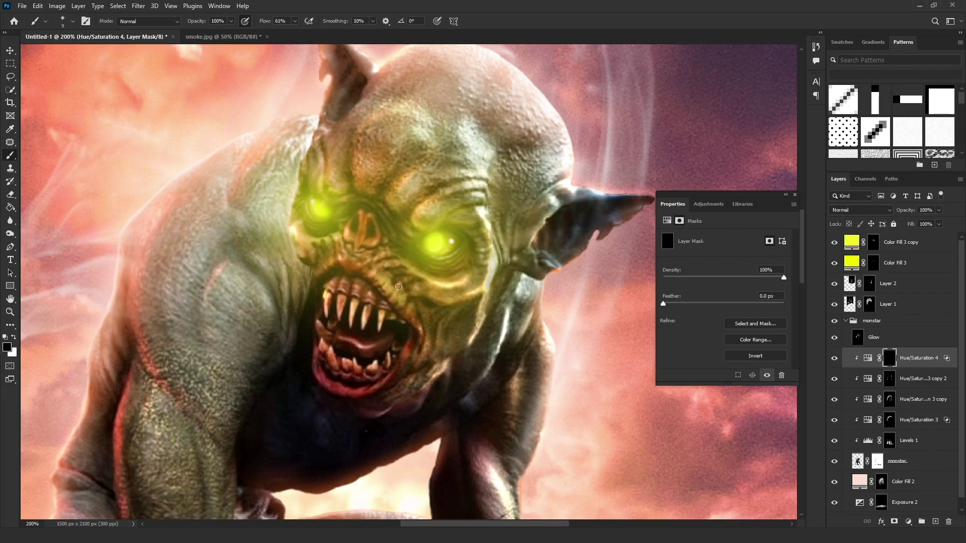
{"action": "scroll", "coordinate": [482, 252], "scroll_direction": "down", "scroll_amount": 5}
{"action": "scroll", "coordinate": [434, 246], "scroll_direction": "up", "scroll_amount": 3}
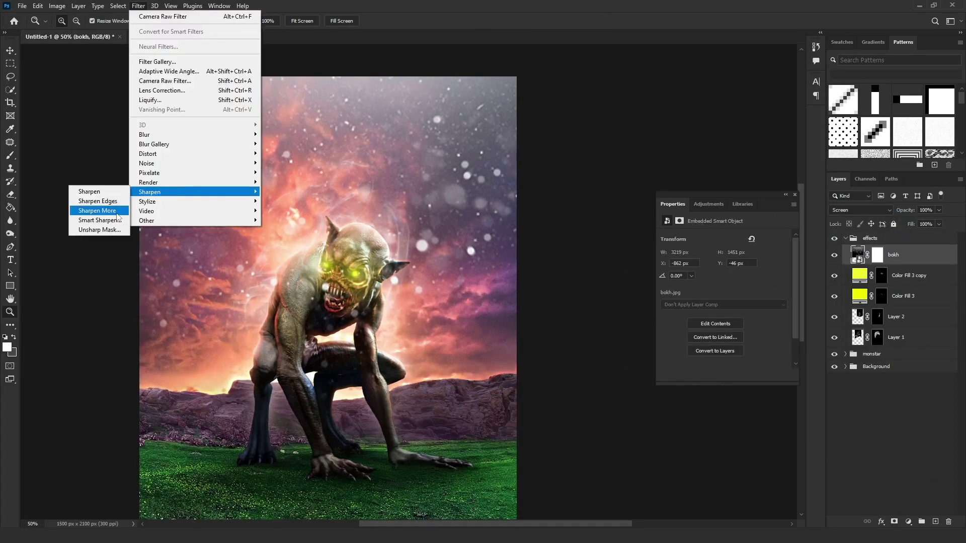
Step: Set a larger white brush and paint the bokh layer's mask
{"action": "right_click", "coordinate": [415, 150]}
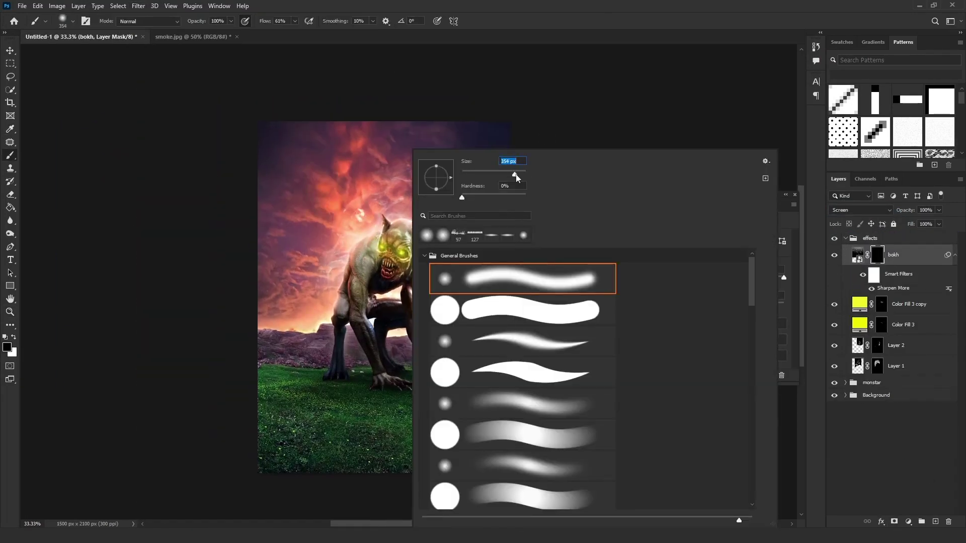
{"action": "key", "text": "Return"}
{"action": "key", "text": "x"}
{"action": "scroll", "coordinate": [461, 291], "scroll_direction": "up", "scroll_amount": 2}
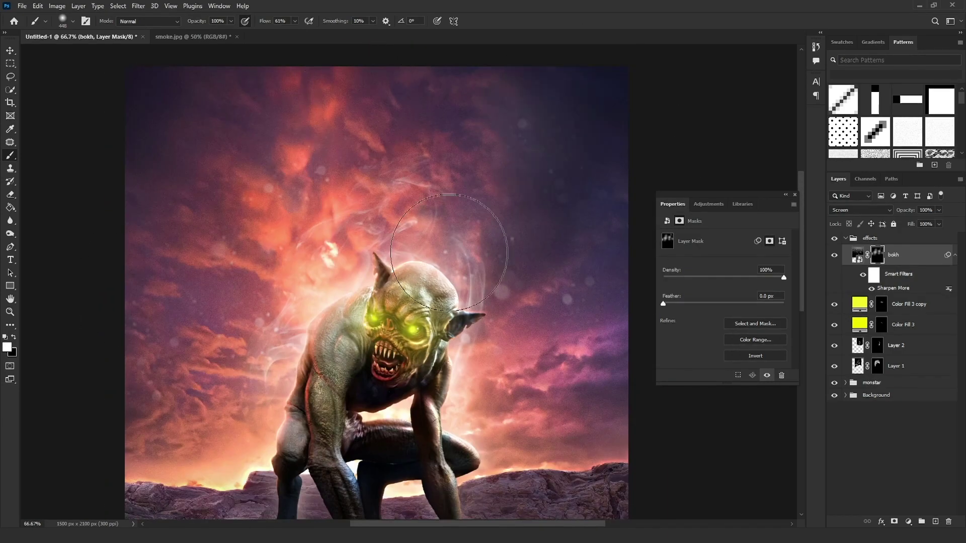
{"action": "scroll", "coordinate": [243, 338], "scroll_direction": "down", "scroll_amount": 2}
Step: Duplicate the bokh layer and rotate the copy to scatter more bokeh
{"action": "key", "text": "ctrl+j"}
{"action": "key", "text": "ctrl+t"}
{"action": "left_click_drag", "start_coordinate": [613, 307], "coordinate": [437, 403]}
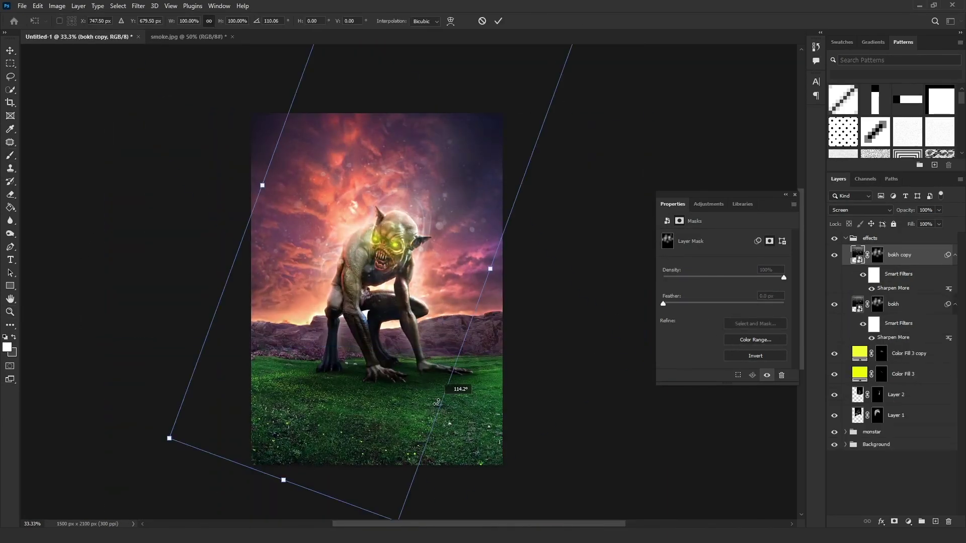
{"action": "key", "text": "Return"}
{"action": "scroll", "coordinate": [511, 409], "scroll_direction": "up", "scroll_amount": 1}
{"action": "key", "text": "x"}
{"action": "scroll", "coordinate": [458, 384], "scroll_direction": "up", "scroll_amount": 1}
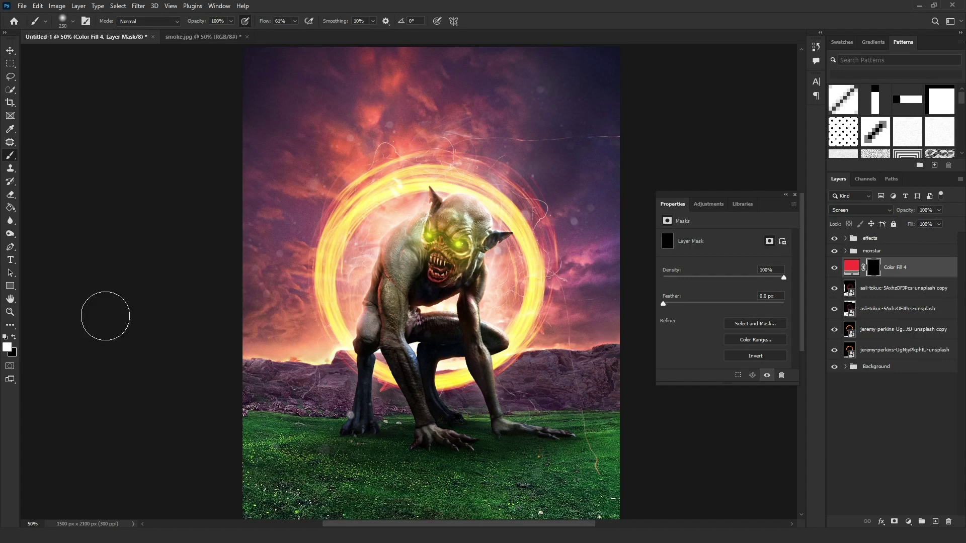
Step: Paint Color Fill 4's mask along the ring's arc so the red tint stays there, then re-frame the view
{"action": "left_click_drag", "start_coordinate": [307, 302], "coordinate": [532, 243]}
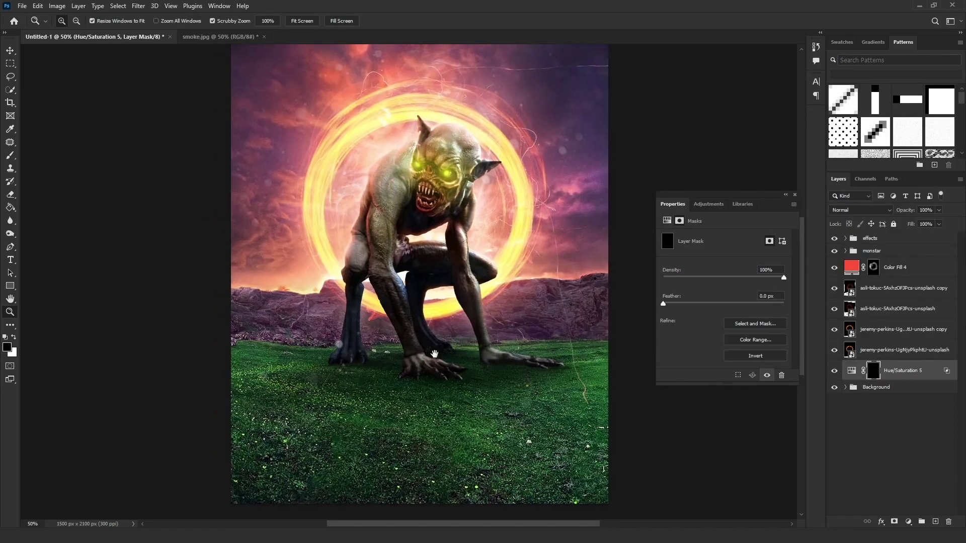
{"action": "key", "text": "b"}
{"action": "right_click", "coordinate": [456, 151]}
{"action": "key", "text": "Escape"}
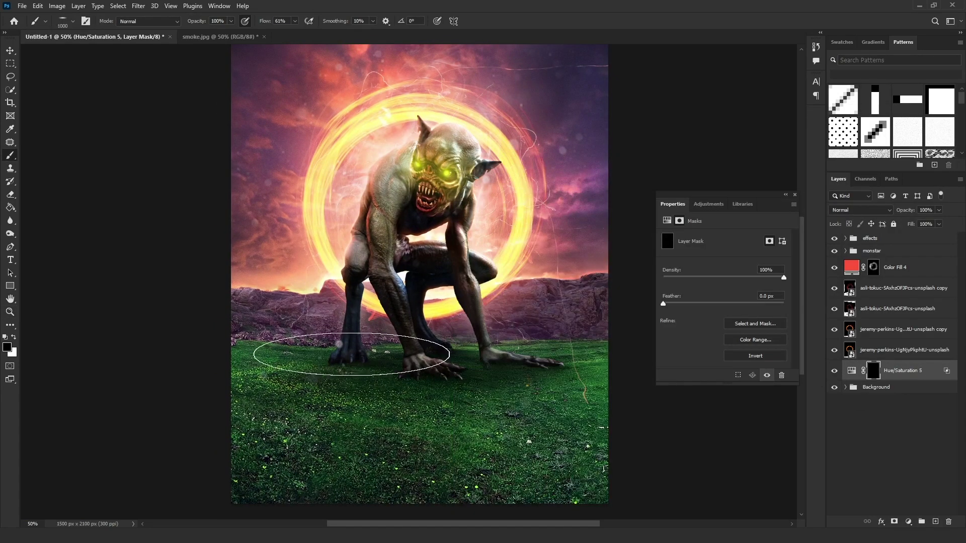
{"action": "key", "text": "z"}
{"action": "mouse_move", "coordinate": [434, 387]}
{"action": "left_mouse_down"}
{"action": "mouse_move", "coordinate": [379, 421]}
{"action": "mouse_move", "coordinate": [443, 417]}
{"action": "left_mouse_up"}
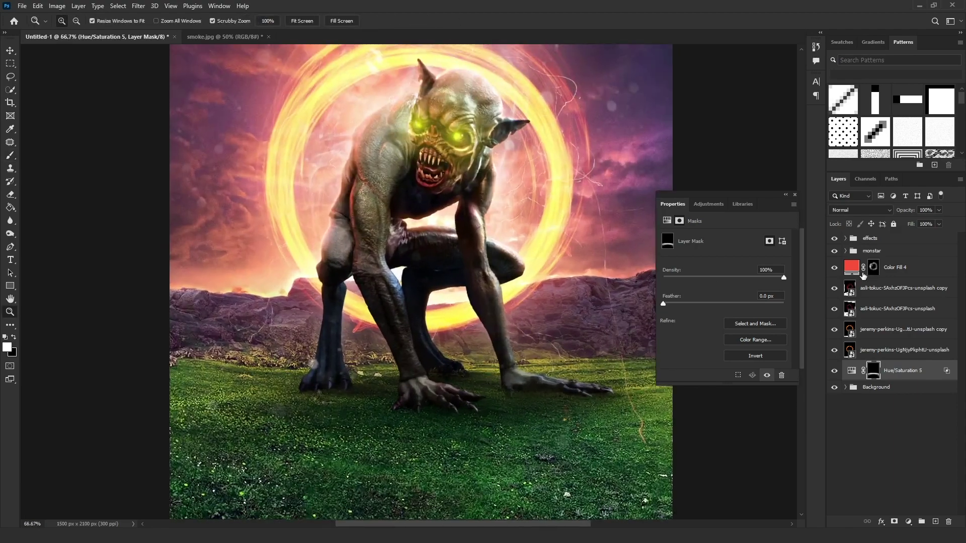
{"action": "left_click", "coordinate": [903, 370]}
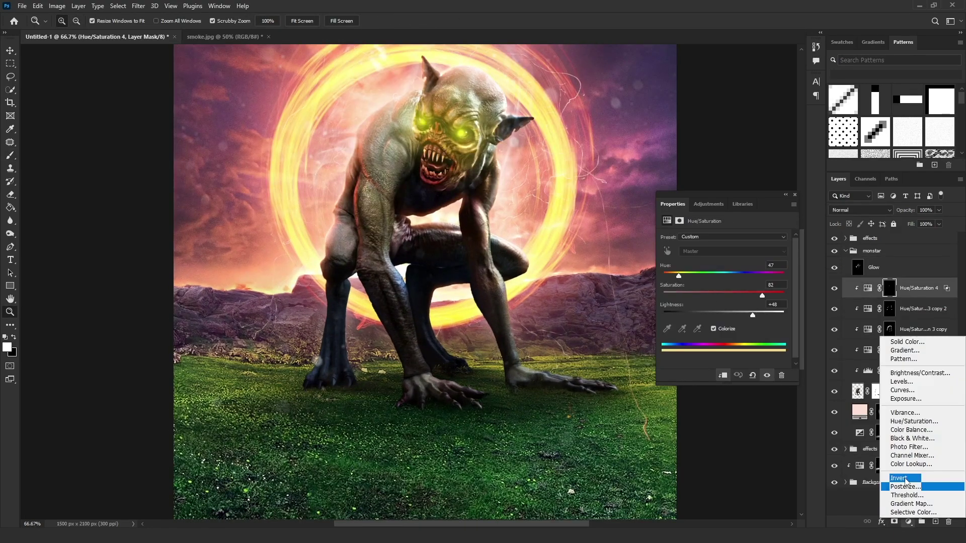
Step: Add a clipped Hue/Saturation layer colorized gold (Hue 38, Saturation 93, Lightness +62)
{"action": "left_click", "coordinate": [913, 421]}
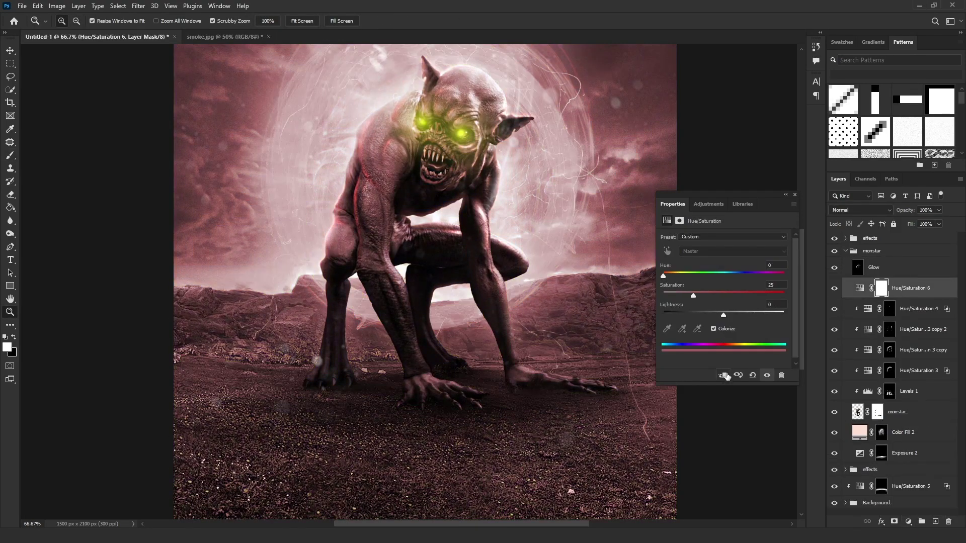
{"action": "key", "text": "ctrl+alt+g"}
{"action": "left_click_drag", "start_coordinate": [753, 315], "coordinate": [775, 295]}
{"action": "left_click_drag", "start_coordinate": [678, 276], "coordinate": [675, 276]}
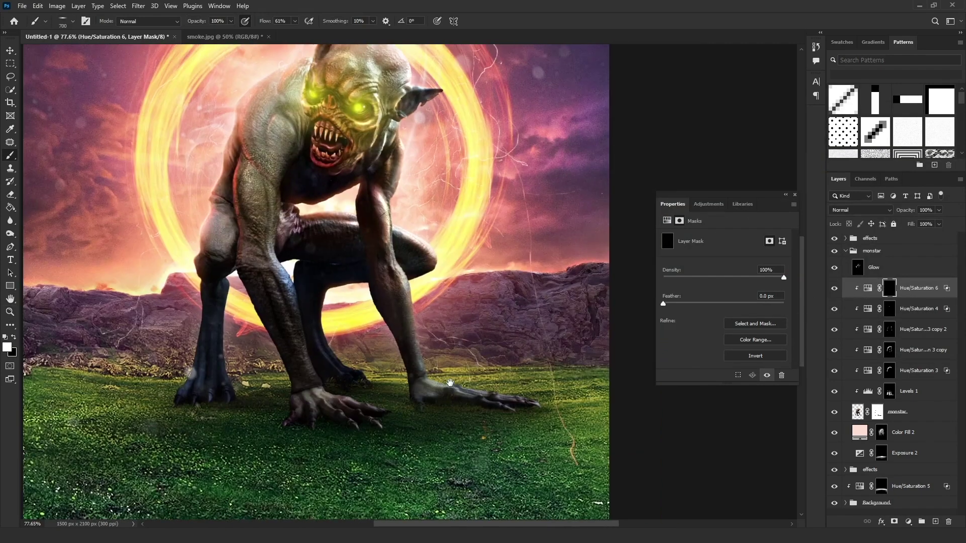
Step: With a soft round white brush, paint the mask so the warm tint shows around the feet
{"action": "right_click", "coordinate": [550, 148]}
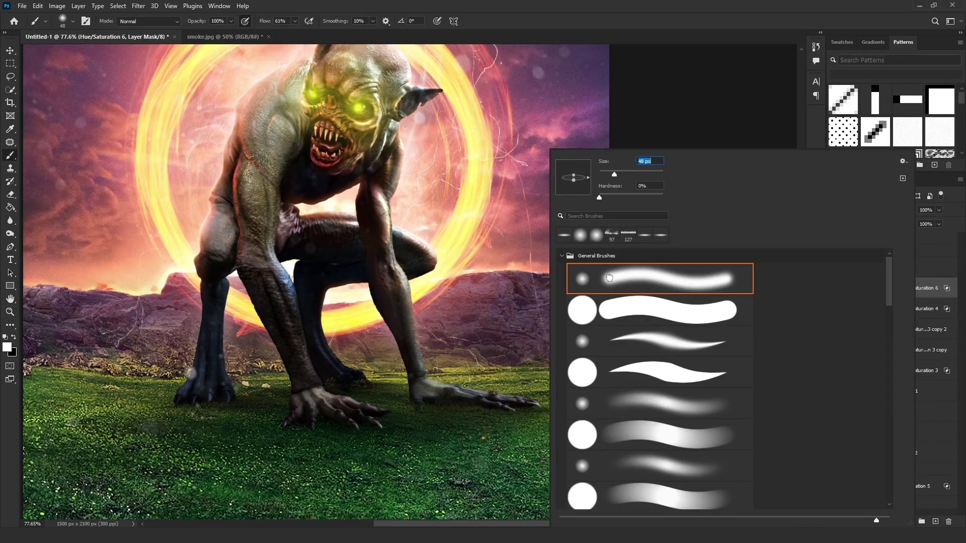
{"action": "double_click", "coordinate": [583, 276]}
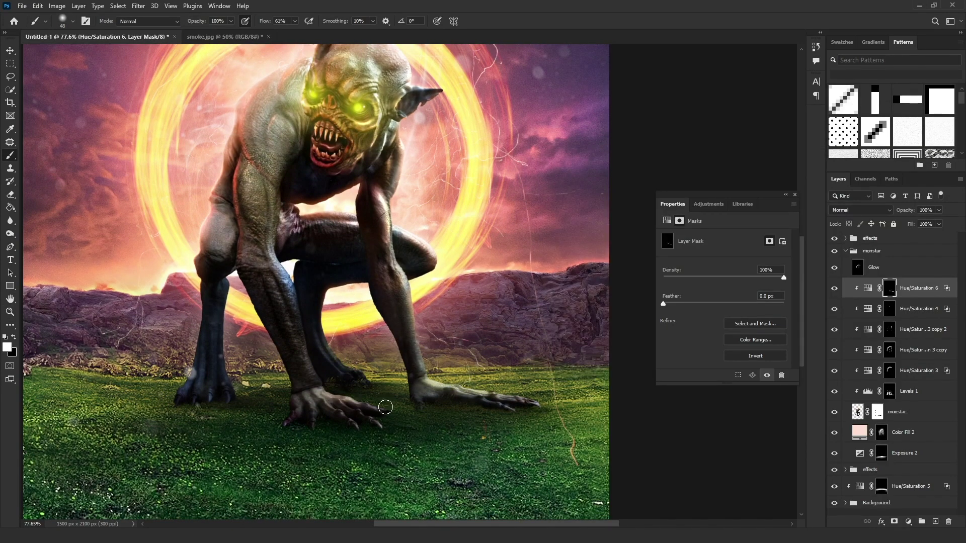
{"action": "scroll", "coordinate": [210, 292], "scroll_direction": "up", "scroll_amount": 3}
{"action": "scroll", "coordinate": [209, 292], "scroll_direction": "down", "scroll_amount": 4}
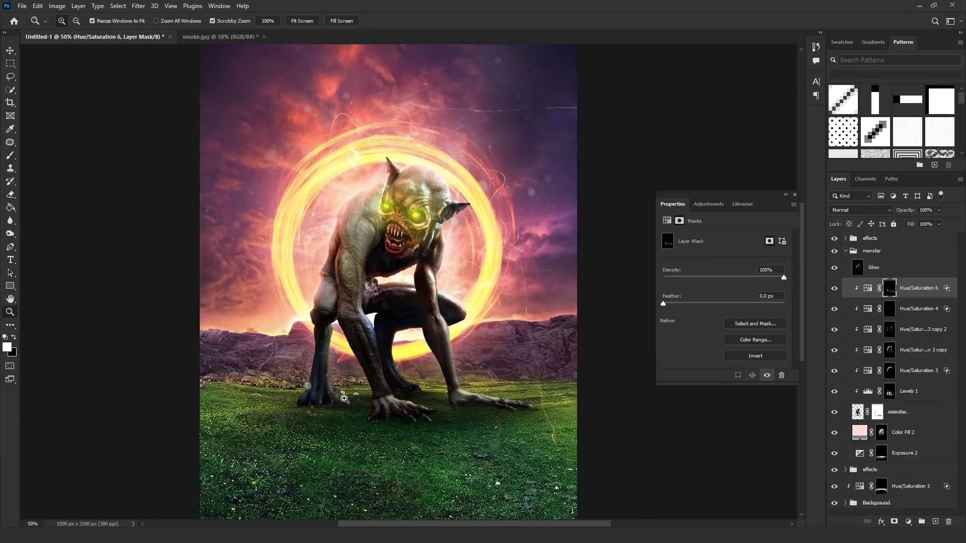
{"action": "scroll", "coordinate": [348, 317], "scroll_direction": "up", "scroll_amount": 8}
{"action": "key", "text": "x"}
{"action": "left_click_drag", "start_coordinate": [517, 351], "coordinate": [231, 261]}
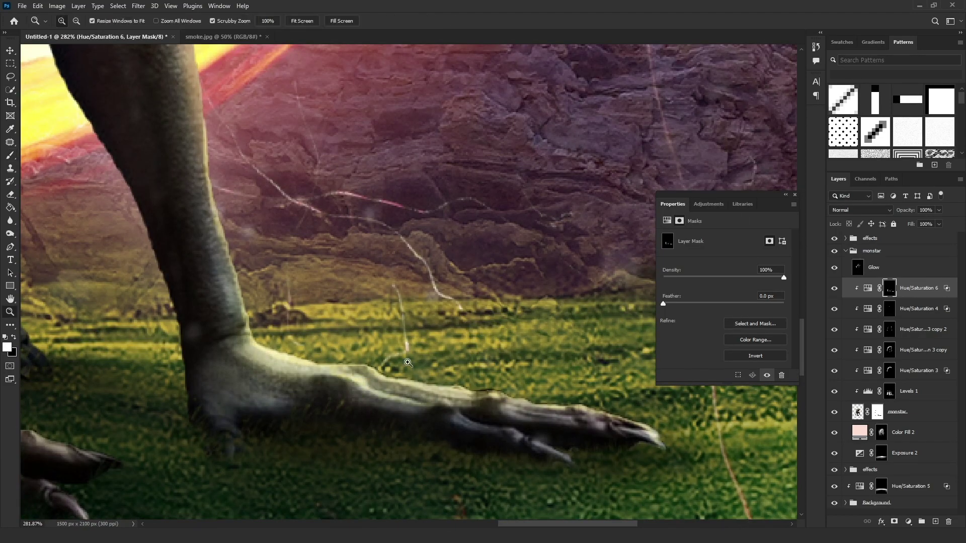
{"action": "scroll", "coordinate": [356, 370], "scroll_direction": "down", "scroll_amount": 2}
{"action": "scroll", "coordinate": [315, 320], "scroll_direction": "down", "scroll_amount": 2}
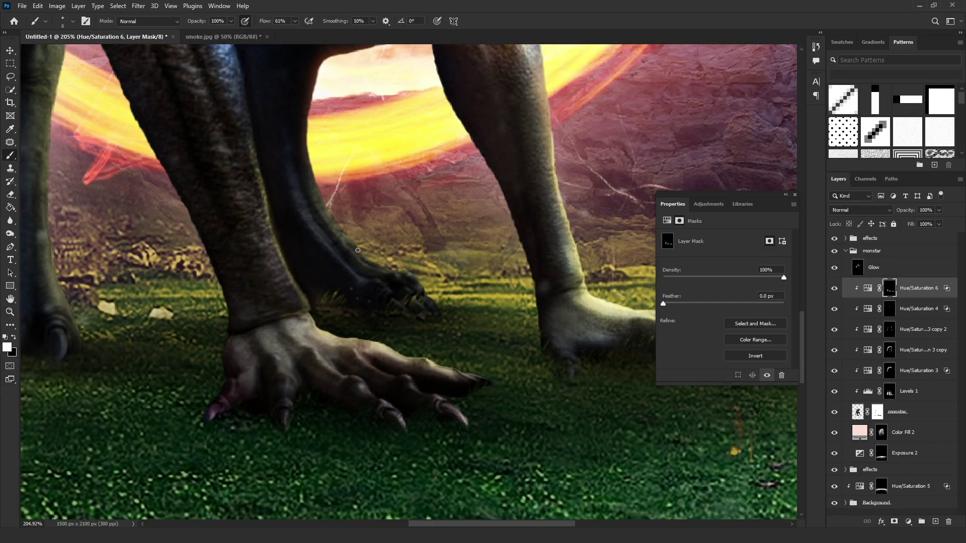
{"action": "key", "text": "ctrl+minus"}
{"action": "key", "text": "ctrl+minus"}
{"action": "key", "text": "ctrl+minus"}
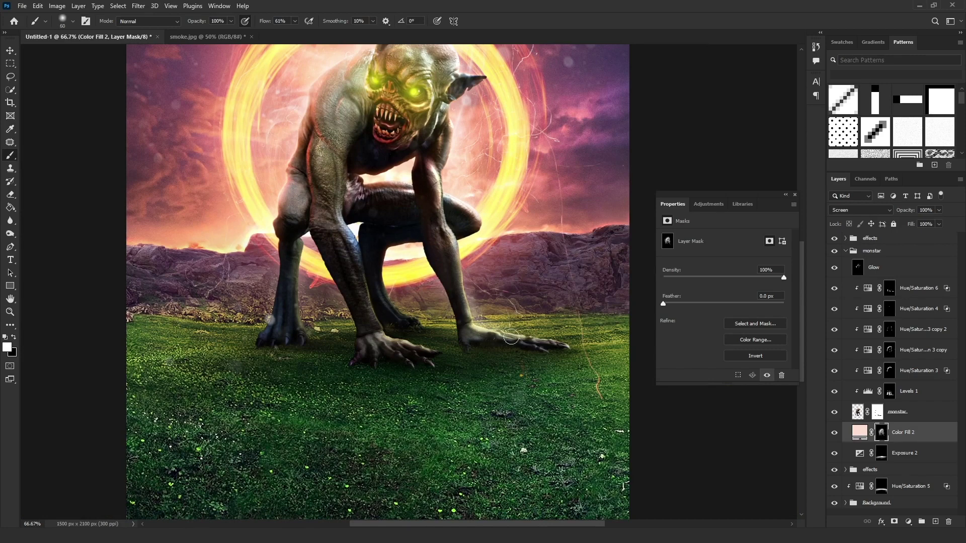
Step: Paint a soft glow near the monster's right foot
{"action": "scroll", "coordinate": [529, 340], "scroll_direction": "up", "scroll_amount": 4}
{"action": "scroll", "coordinate": [529, 341], "scroll_direction": "down", "scroll_amount": 1}
{"action": "left_click_drag", "start_coordinate": [548, 335], "coordinate": [493, 329]}
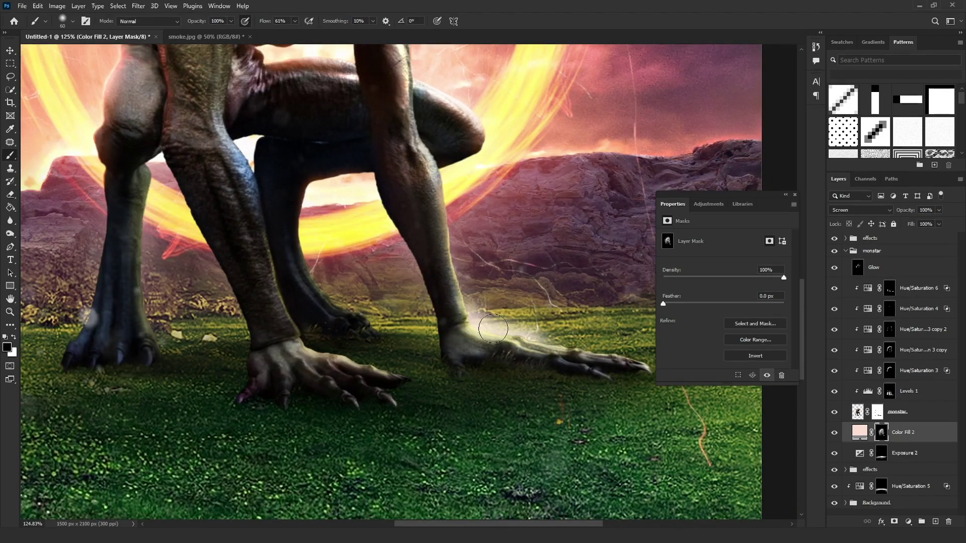
Step: Add a yellow Solid Color fill layer and invert its mask to hide it
{"action": "left_click", "coordinate": [899, 524]}
{"action": "left_click", "coordinate": [921, 172]}
{"action": "key", "text": "ctrl+i"}
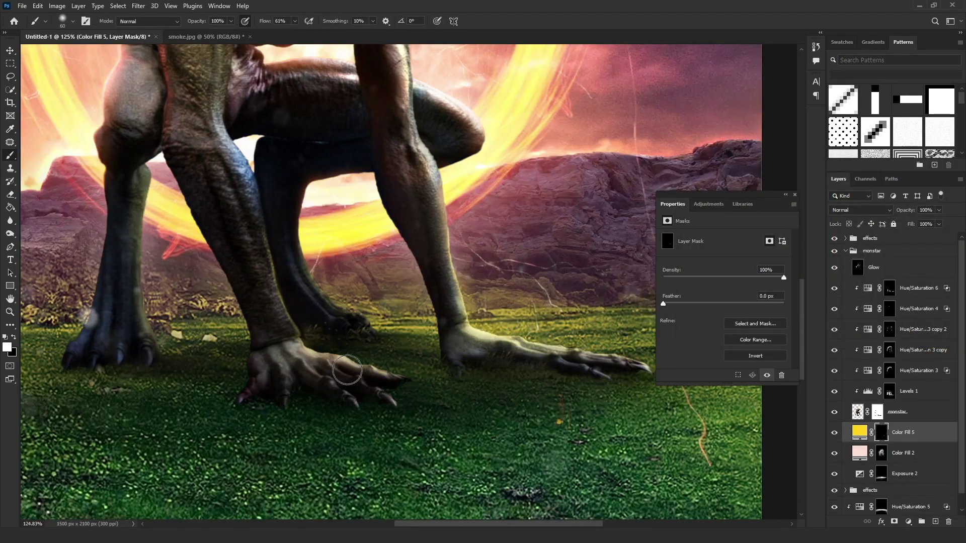
{"action": "scroll", "coordinate": [366, 329], "scroll_direction": "down", "scroll_amount": 2}
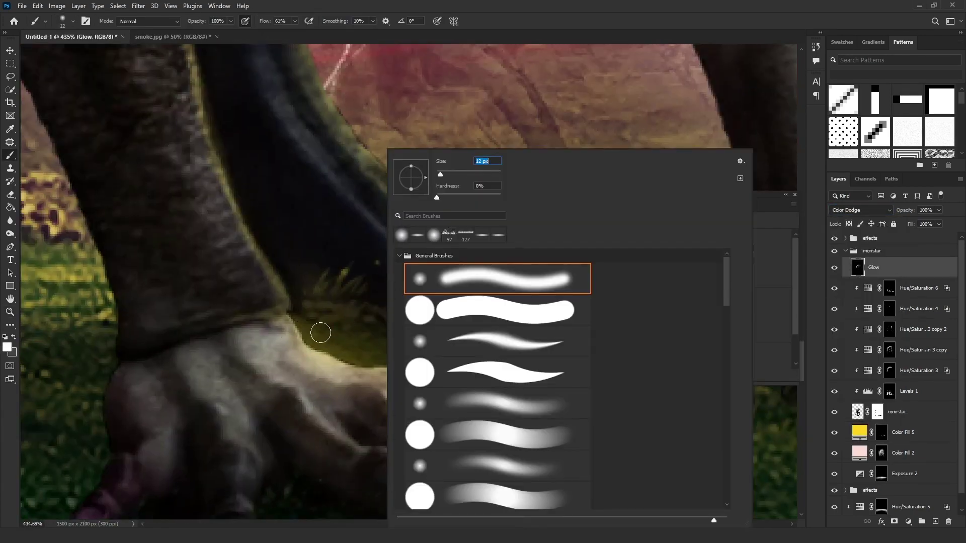
Step: Using yellow at 30% brush flow, paint glow along the forearm, hand, foot and leg edges
{"action": "left_click", "coordinate": [893, 175]}
{"action": "left_click", "coordinate": [294, 21]}
{"action": "left_click_drag", "start_coordinate": [278, 307], "coordinate": [223, 176]}
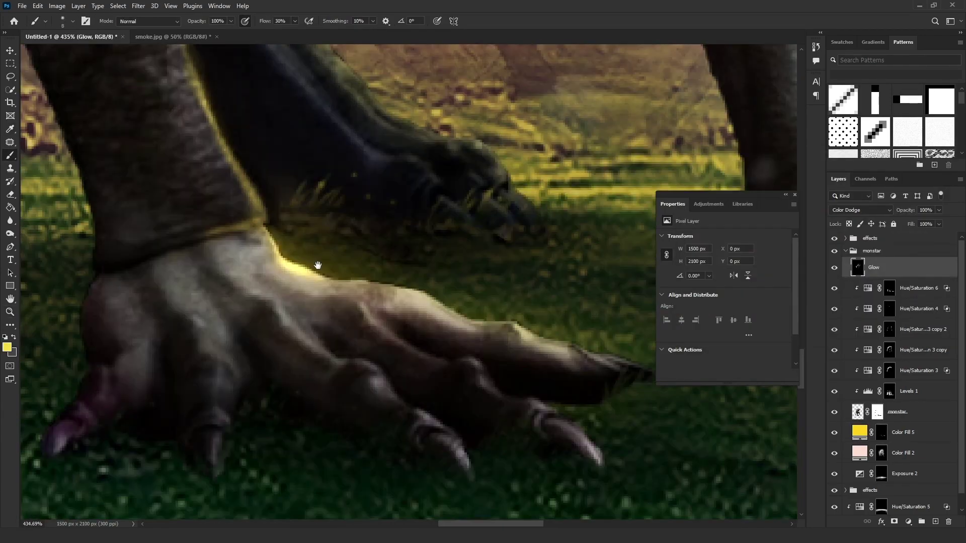
{"action": "left_click_drag", "start_coordinate": [307, 261], "coordinate": [424, 299]}
{"action": "left_click_drag", "start_coordinate": [279, 252], "coordinate": [319, 285]}
{"action": "scroll", "coordinate": [143, 311], "scroll_direction": "down", "scroll_amount": 5}
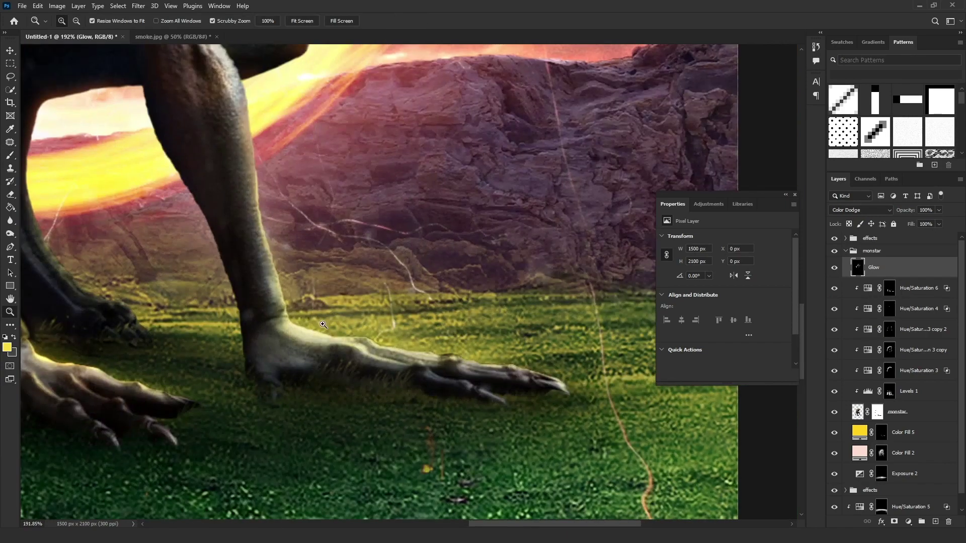
{"action": "left_click_drag", "start_coordinate": [297, 325], "coordinate": [383, 346]}
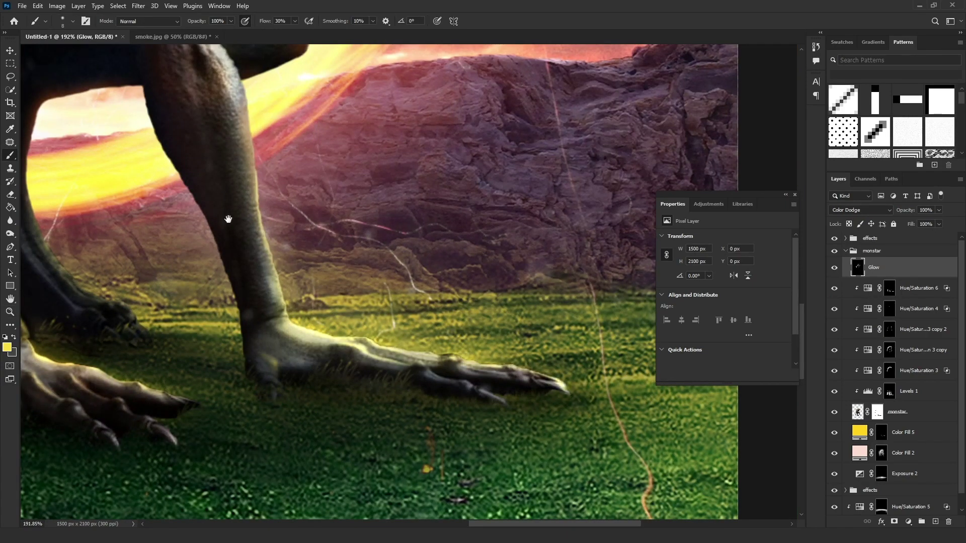
{"action": "left_click_drag", "start_coordinate": [229, 220], "coordinate": [319, 343]}
{"action": "left_click_drag", "start_coordinate": [338, 214], "coordinate": [350, 342]}
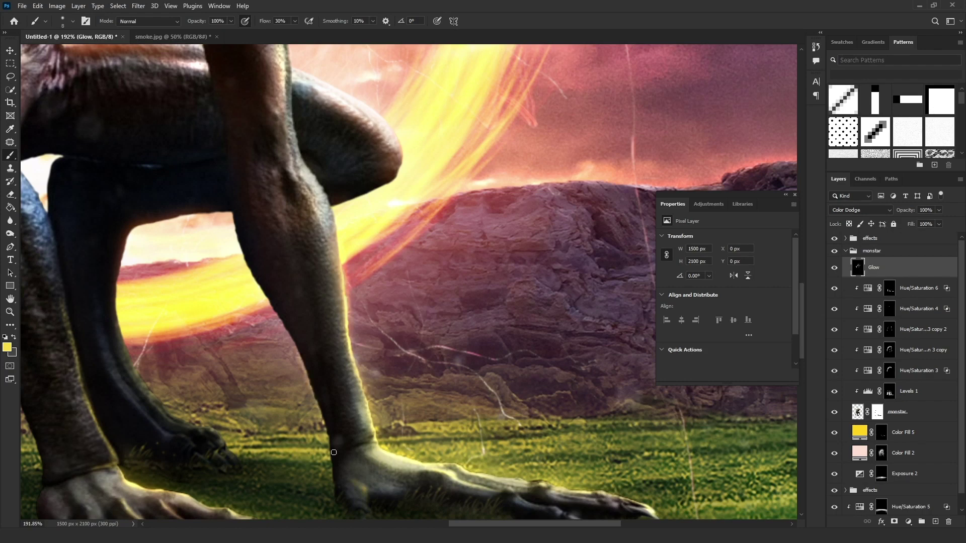
{"action": "left_click_drag", "start_coordinate": [150, 410], "coordinate": [185, 257]}
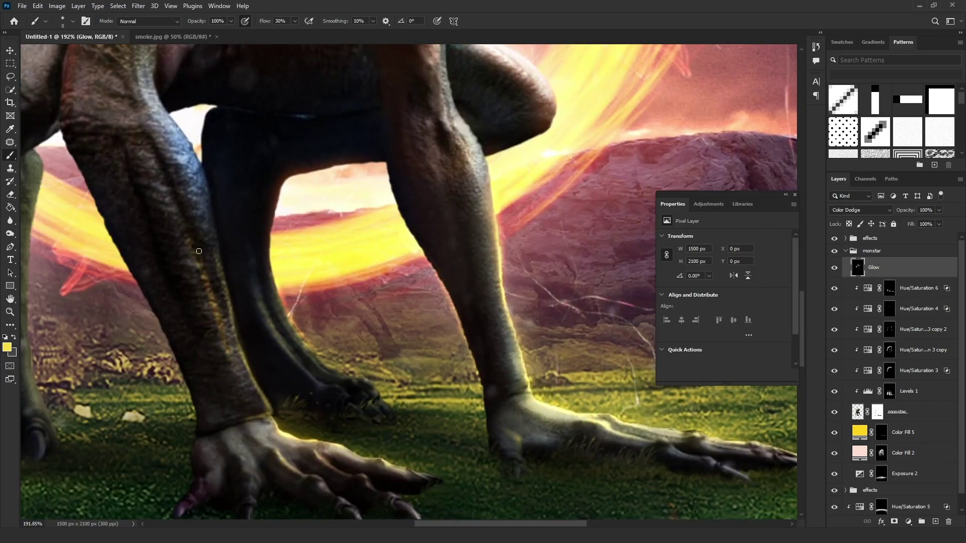
{"action": "key", "text": "e"}
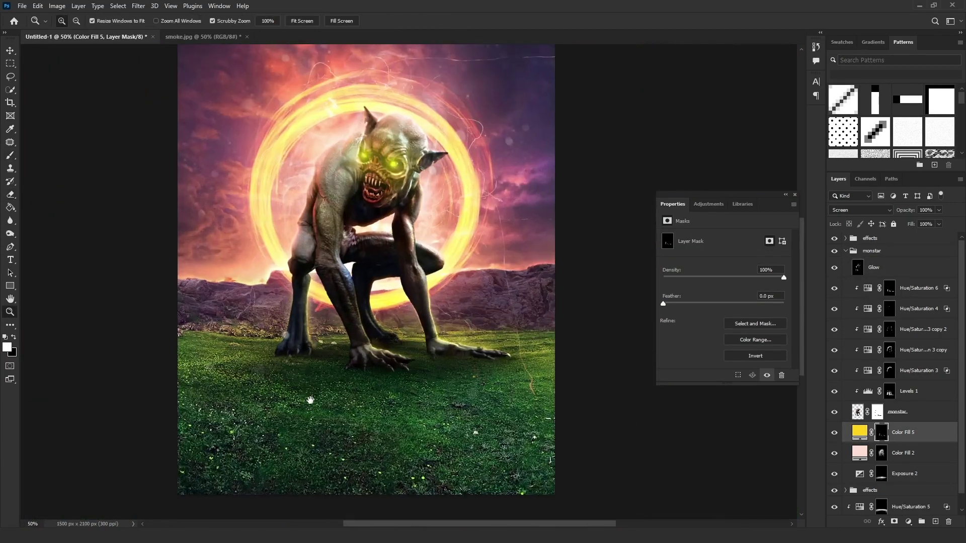
Step: Combine the Background group's adjustment and image layers into one smart object
{"action": "scroll", "coordinate": [962, 374], "scroll_direction": "down", "scroll_amount": 5}
{"action": "left_click", "coordinate": [919, 497], "text": "shift"}
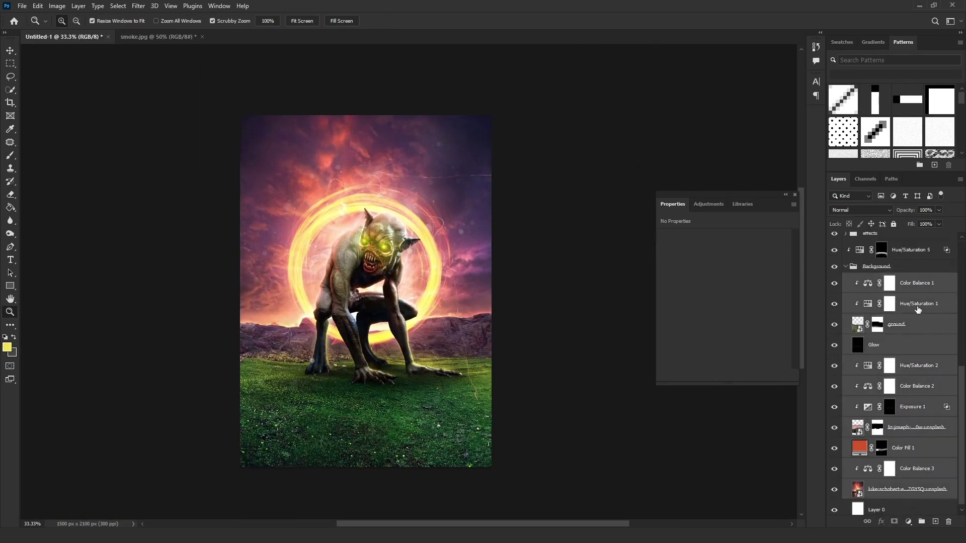
{"action": "right_click", "coordinate": [881, 280]}
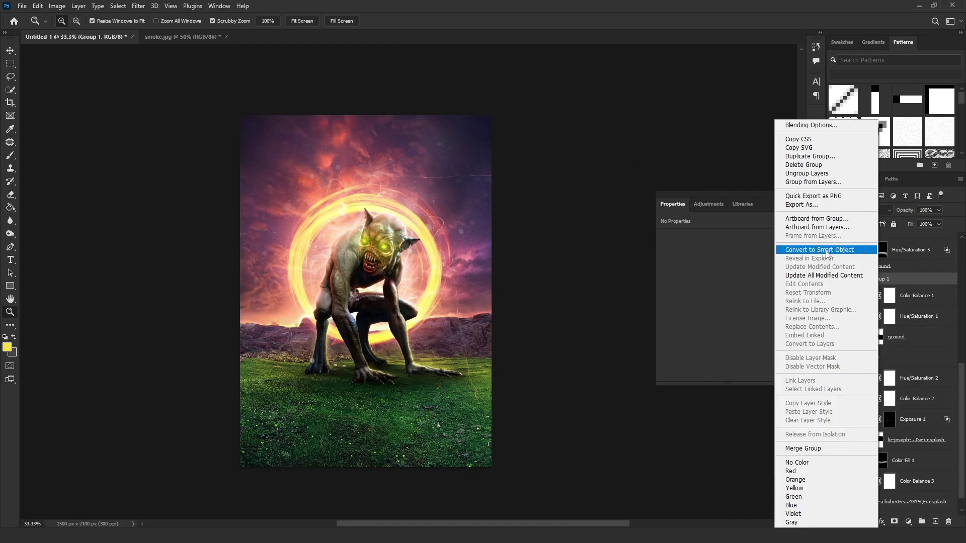
{"action": "left_click", "coordinate": [845, 248]}
Step: Apply a Tilt-Shift blur focused at the monster's feet, with slightly reduced bokeh strength and colour
{"action": "left_click", "coordinate": [138, 5]}
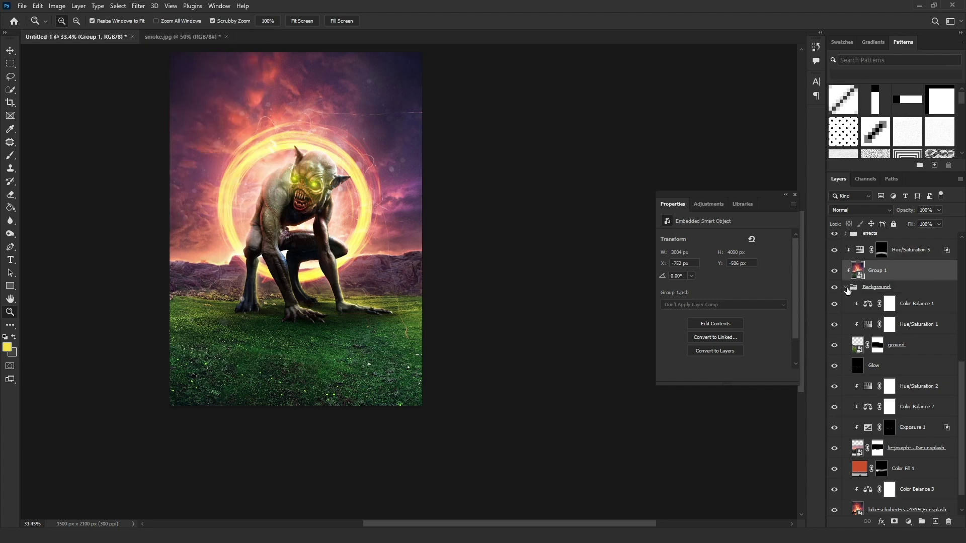
{"action": "left_click", "coordinate": [139, 5]}
{"action": "left_click", "coordinate": [151, 17]}
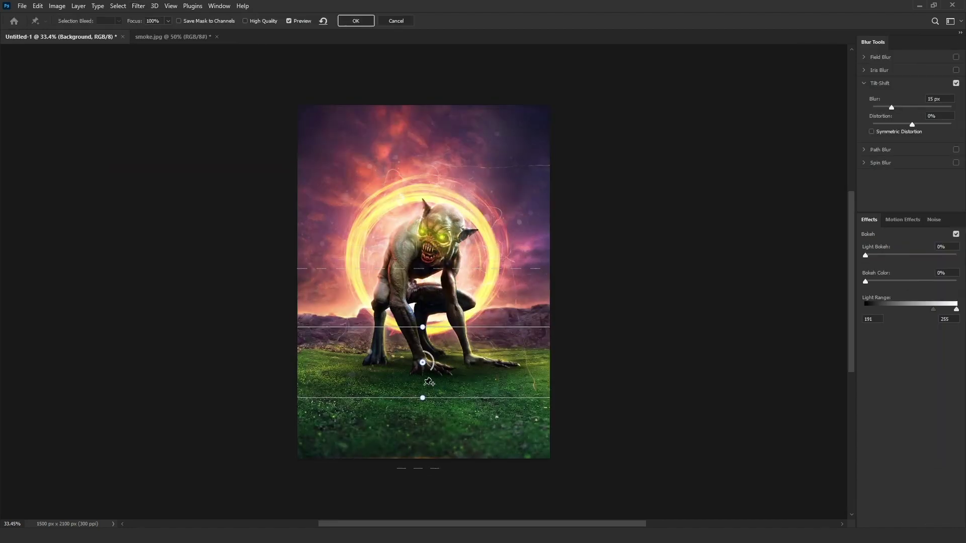
{"action": "left_click_drag", "start_coordinate": [422, 362], "coordinate": [422, 384]}
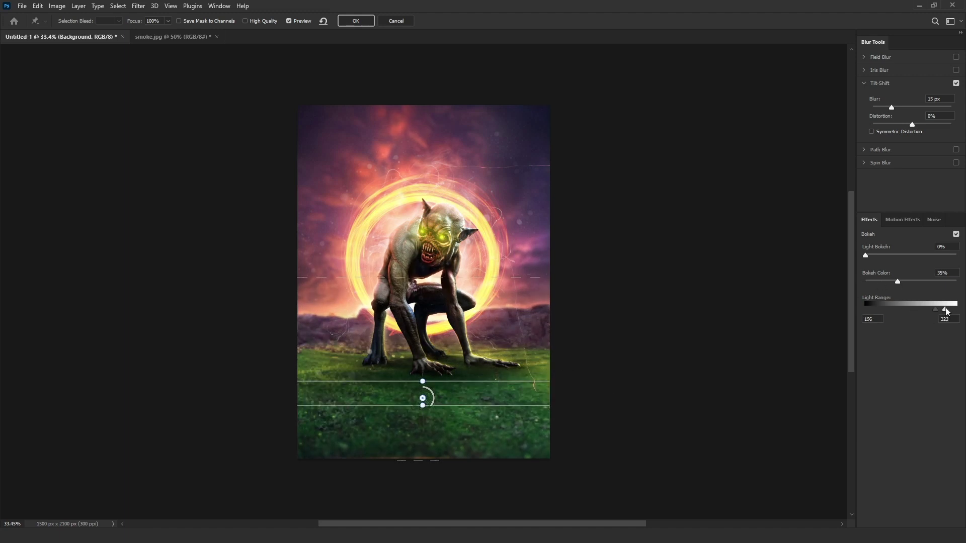
{"action": "left_click_drag", "start_coordinate": [905, 256], "coordinate": [895, 282]}
{"action": "left_click", "coordinate": [356, 21]}
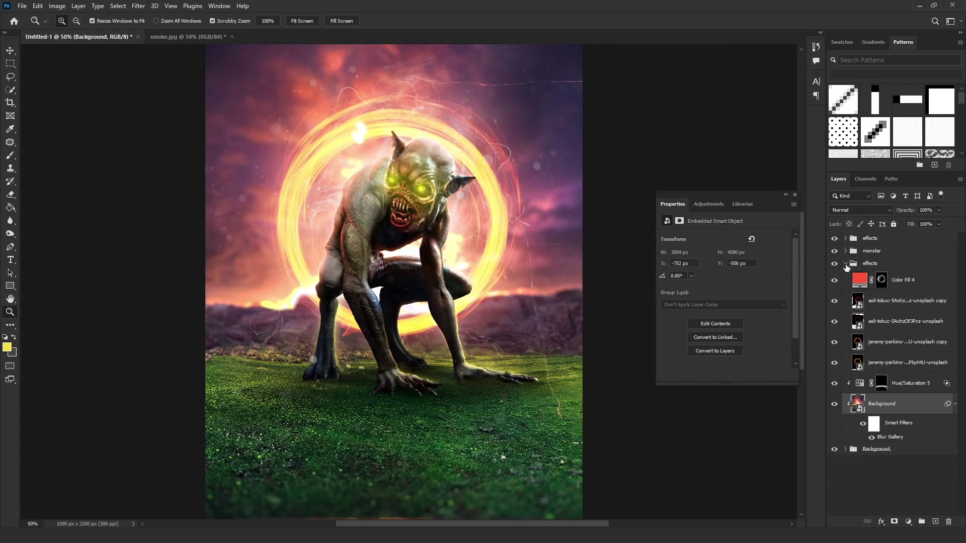
Step: Stamp all visible layers, duplicate the stamp, and apply High Pass sharpening to the copy
{"action": "left_click", "coordinate": [845, 264]}
{"action": "key", "text": "ctrl+shift+alt+e"}
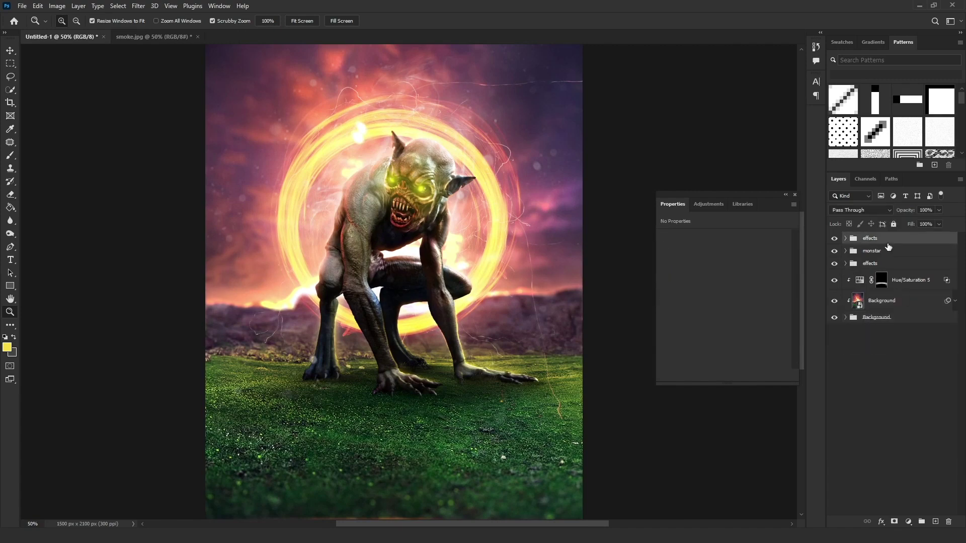
{"action": "key", "text": "ctrl+j"}
{"action": "left_click", "coordinate": [138, 5]}
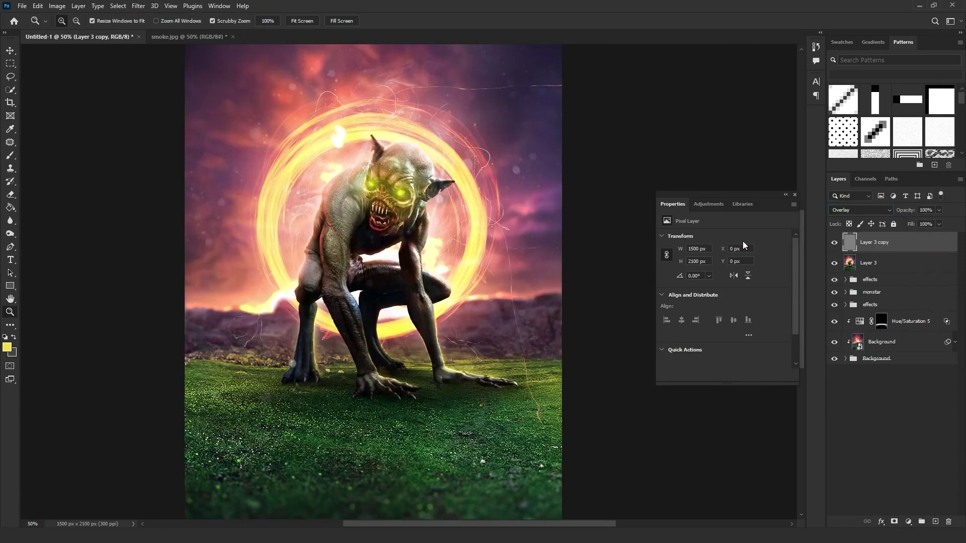
Step: Stamp the sharpened result into a new layer and raise Camera Raw Contrast to +12
{"action": "key", "text": "ctrl+minus"}
{"action": "key", "text": "ctrl+shift+alt+e"}
{"action": "left_click", "coordinate": [138, 6]}
{"action": "left_click", "coordinate": [171, 81]}
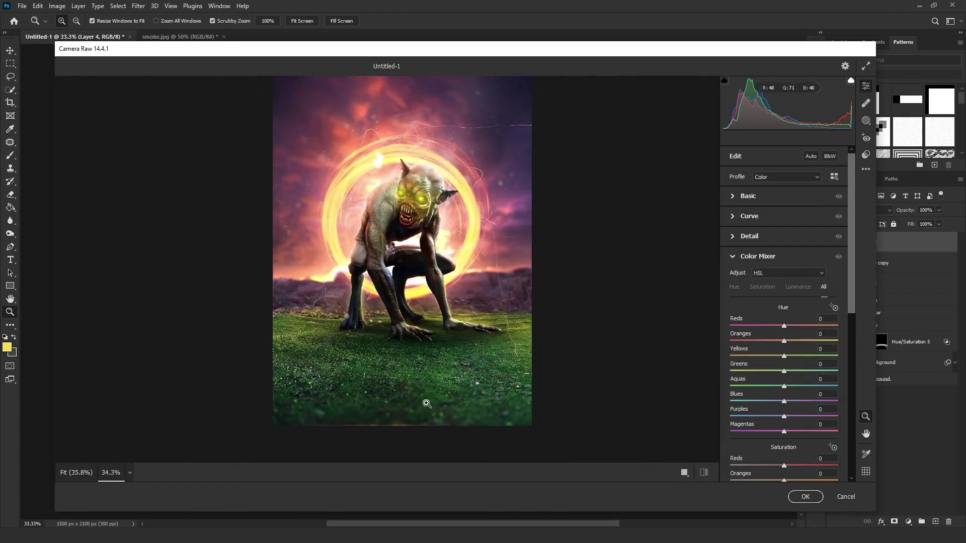
{"action": "left_click_drag", "start_coordinate": [424, 403], "coordinate": [456, 298]}
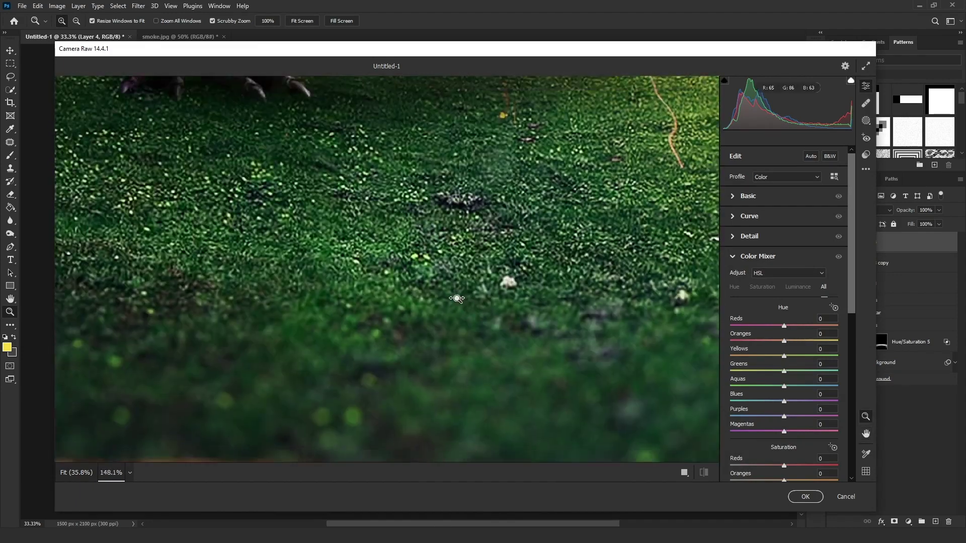
{"action": "key", "text": "ctrl+0"}
{"action": "left_click", "coordinate": [749, 195]}
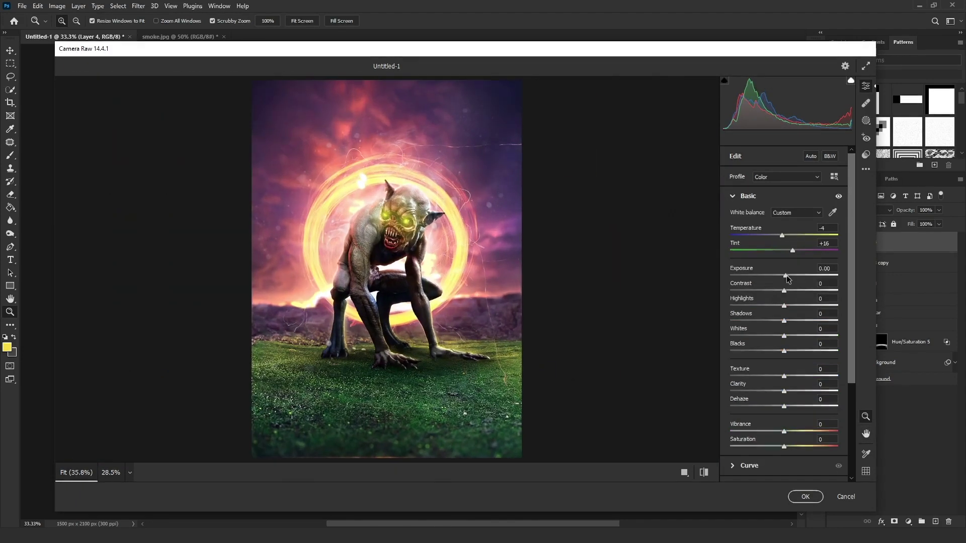
{"action": "left_click_drag", "start_coordinate": [784, 290], "coordinate": [791, 290]}
{"action": "scroll", "coordinate": [831, 386], "scroll_direction": "down", "scroll_amount": 2}
Step: Tweak the hue, saturation and luminance sliders in the Camera Raw Color Mixer
{"action": "key", "text": "ctrl+alt+4"}
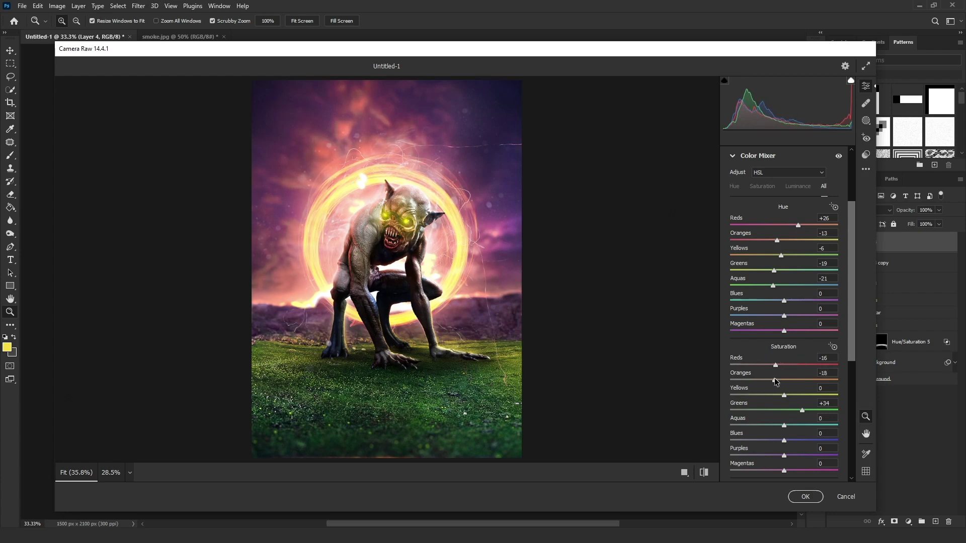
{"action": "mouse_move", "coordinate": [775, 381]}
{"action": "left_mouse_down"}
{"action": "mouse_move", "coordinate": [803, 382]}
{"action": "mouse_move", "coordinate": [797, 395]}
{"action": "left_mouse_up"}
{"action": "scroll", "coordinate": [791, 369], "scroll_direction": "down", "scroll_amount": 3}
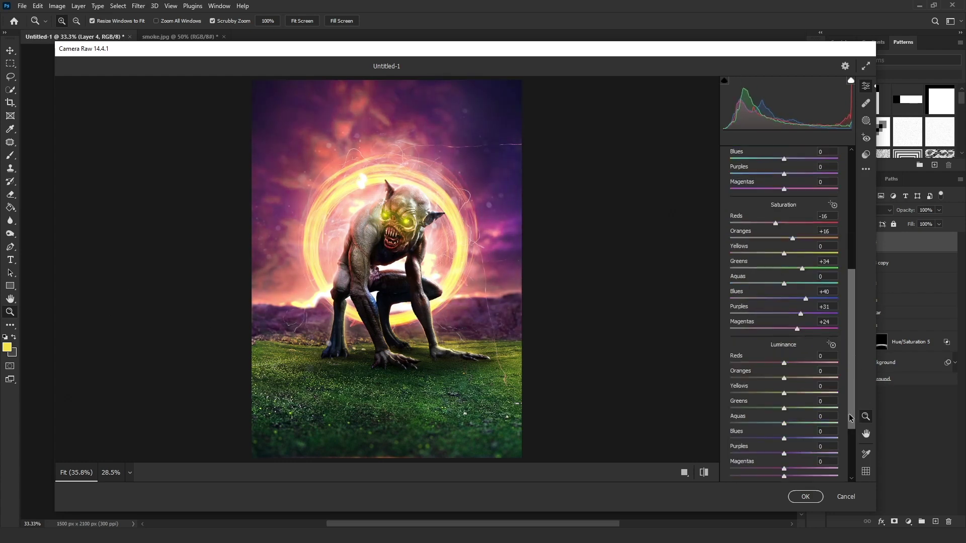
{"action": "scroll", "coordinate": [795, 352], "scroll_direction": "down", "scroll_amount": 2}
{"action": "mouse_move", "coordinate": [784, 337]}
{"action": "left_mouse_down"}
{"action": "mouse_move", "coordinate": [763, 339]}
{"action": "mouse_move", "coordinate": [776, 338]}
{"action": "mouse_move", "coordinate": [776, 351]}
{"action": "left_mouse_up"}
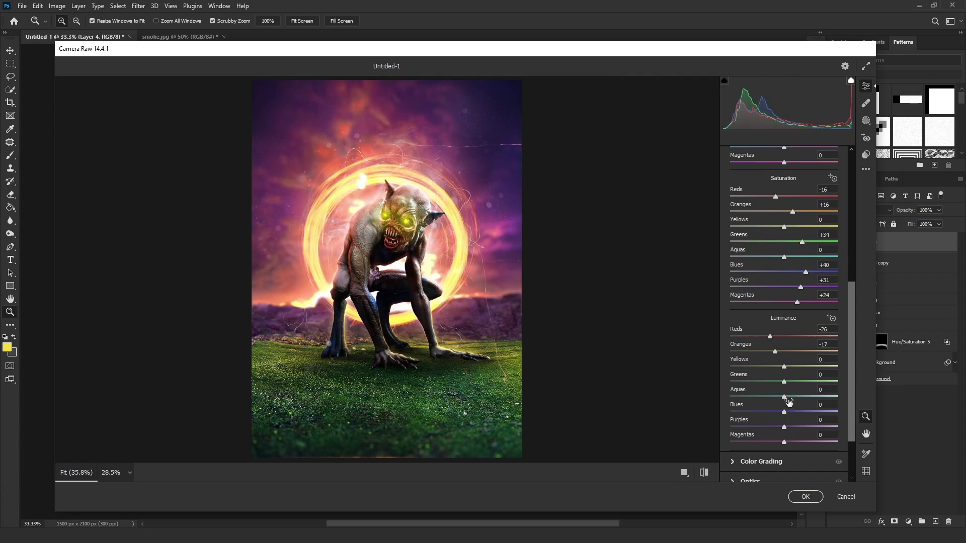
Step: Tint the highlights warm orange, raise blending and shift balance toward highlights
{"action": "left_click", "coordinate": [761, 462]}
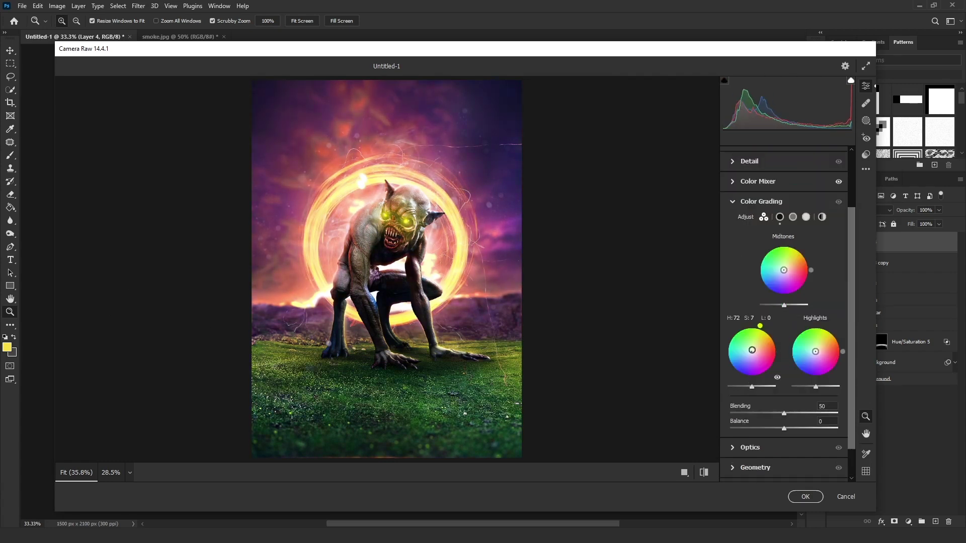
{"action": "left_click_drag", "start_coordinate": [816, 352], "coordinate": [825, 348]}
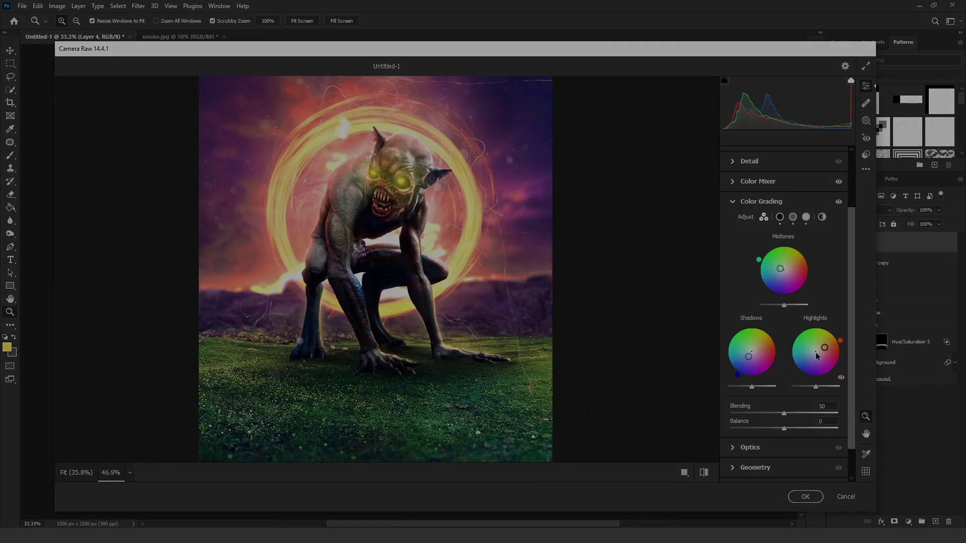
{"action": "left_click_drag", "start_coordinate": [784, 414], "coordinate": [793, 430]}
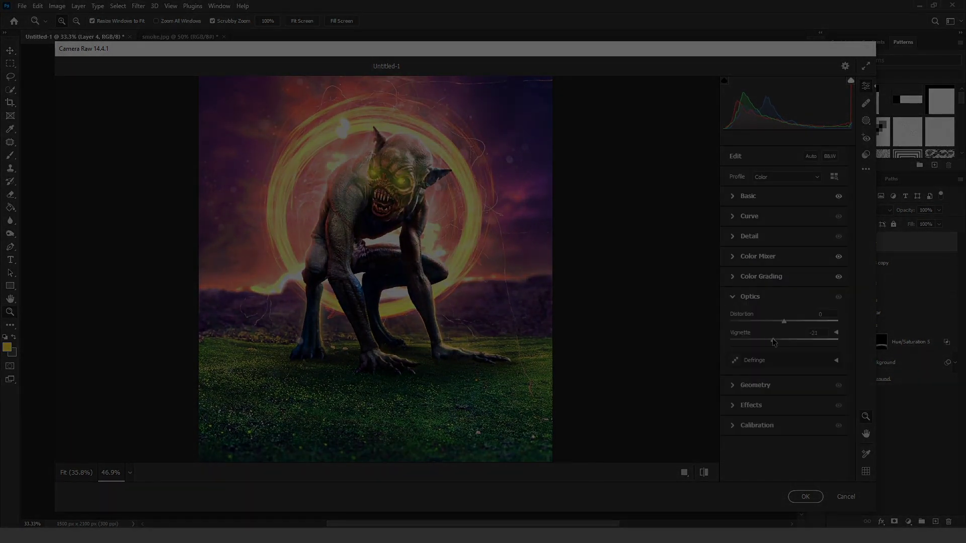
Step: Scroll the Camera Raw panel back up toward the vignette settings
{"action": "scroll", "coordinate": [482, 331], "scroll_direction": "up", "scroll_amount": 1}
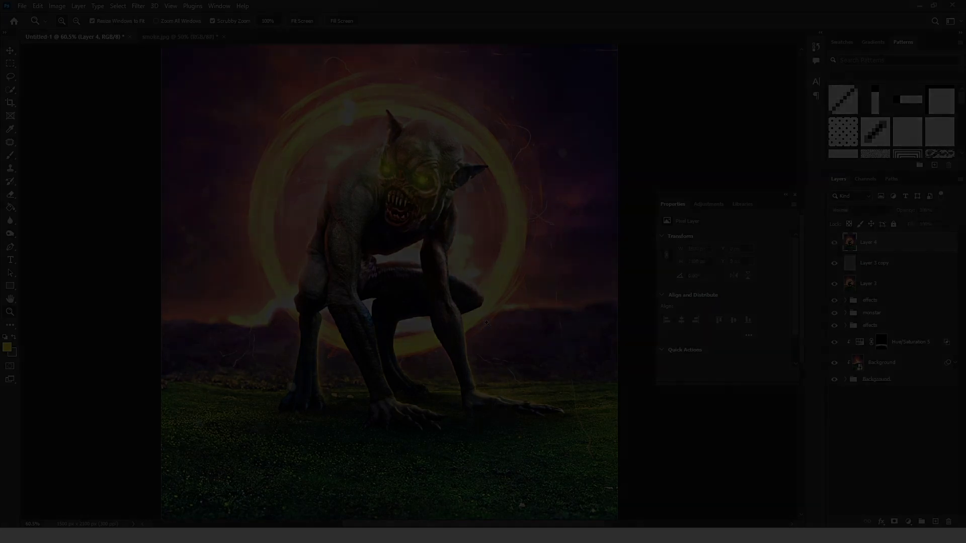